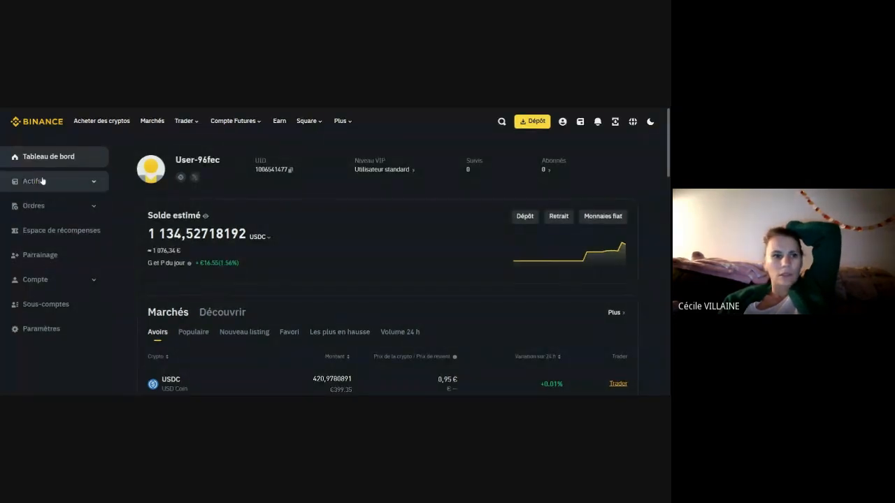
- Open the Spot wallet among the account's assets (Actifs)
{"action": "left_click", "coordinate": [42, 181]}
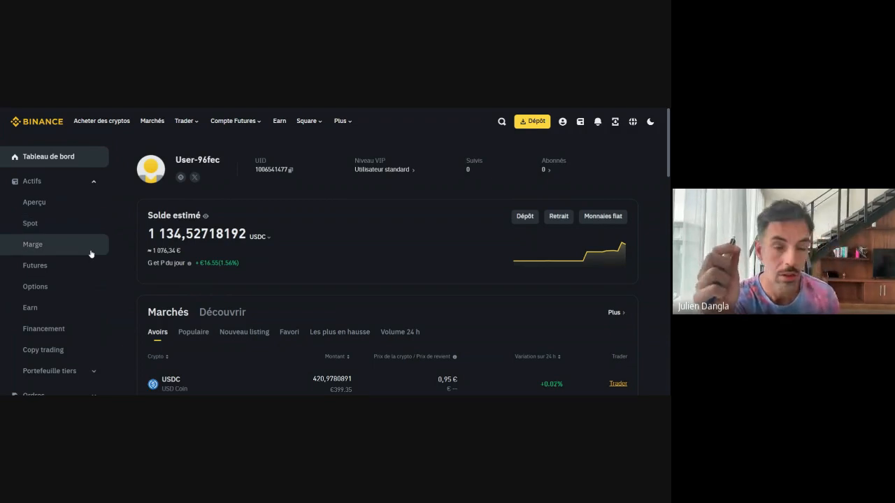
{"action": "scroll", "coordinate": [90, 254], "scroll_direction": "down", "scroll_amount": 3}
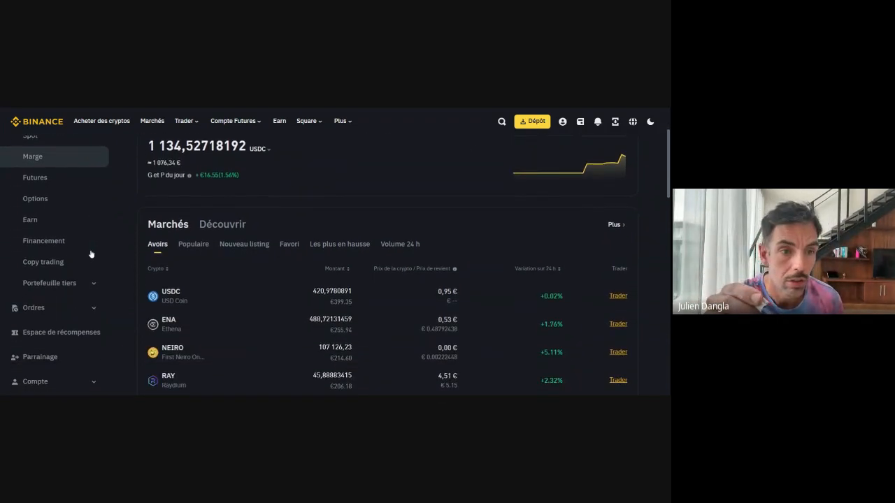
{"action": "scroll", "coordinate": [90, 254], "scroll_direction": "up", "scroll_amount": 2}
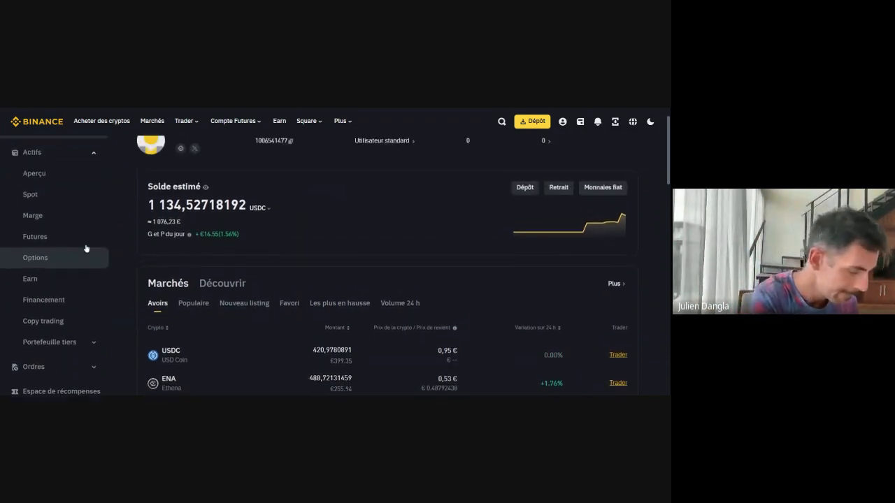
{"action": "scroll", "coordinate": [86, 248], "scroll_direction": "up", "scroll_amount": 1}
{"action": "left_click", "coordinate": [51, 228]}
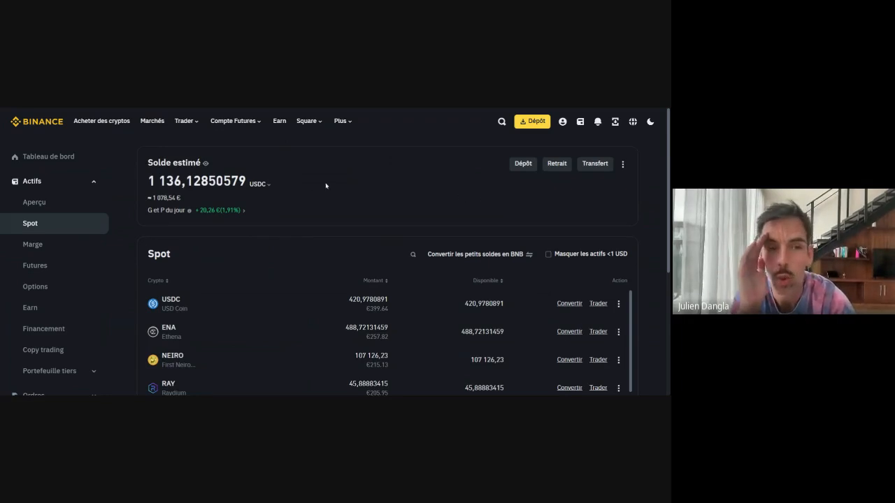
- Start a conversion of the ENA holding in the Spot wallet and choose USDC as the currency to receive
{"action": "scroll", "coordinate": [383, 211], "scroll_direction": "down", "scroll_amount": 2}
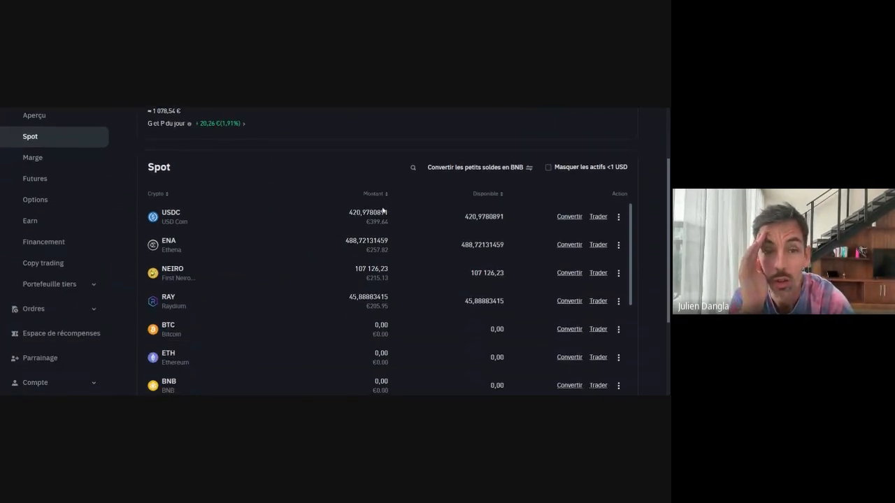
{"action": "scroll", "coordinate": [382, 213], "scroll_direction": "up", "scroll_amount": 2}
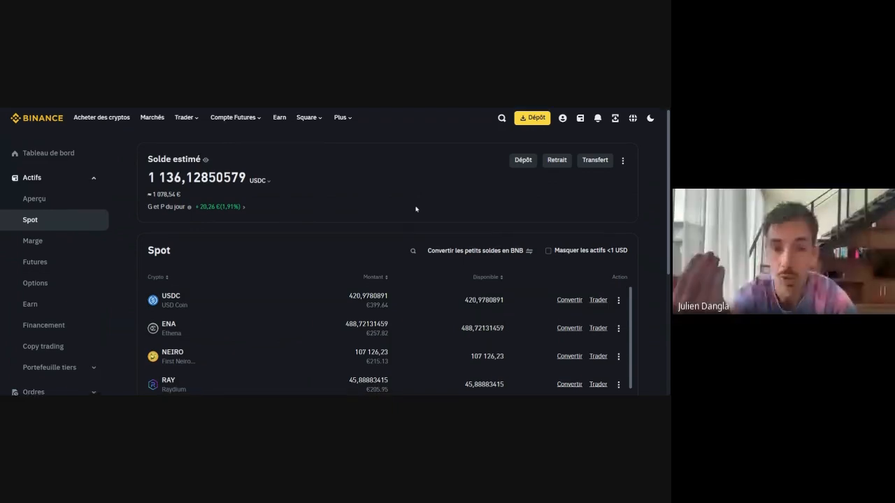
{"action": "scroll", "coordinate": [415, 207], "scroll_direction": "down", "scroll_amount": 2}
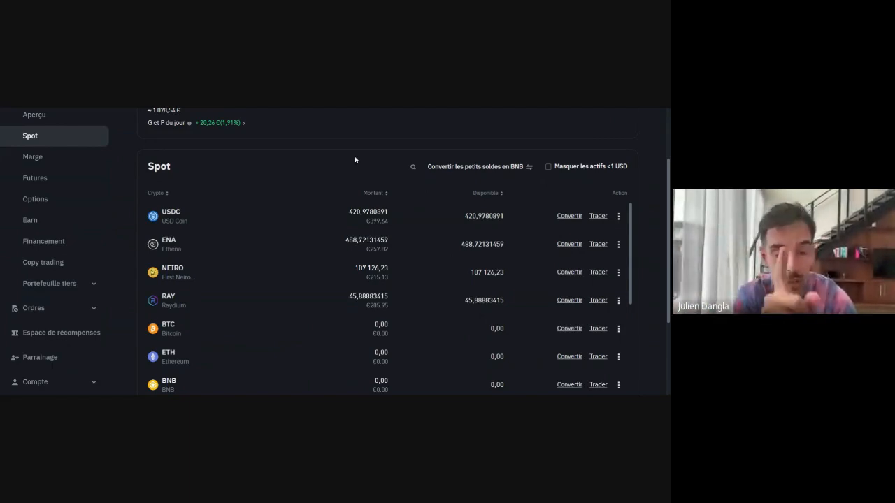
{"action": "scroll", "coordinate": [352, 175], "scroll_direction": "down", "scroll_amount": 1}
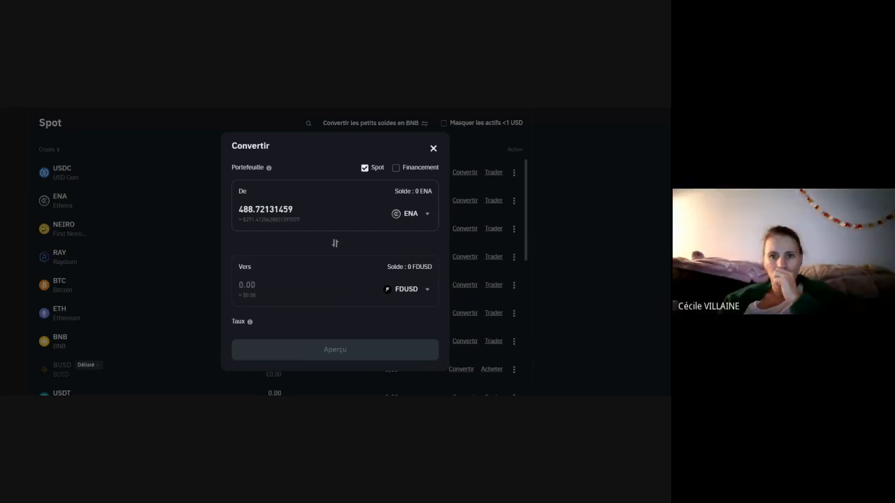
{"action": "left_click", "coordinate": [428, 294]}
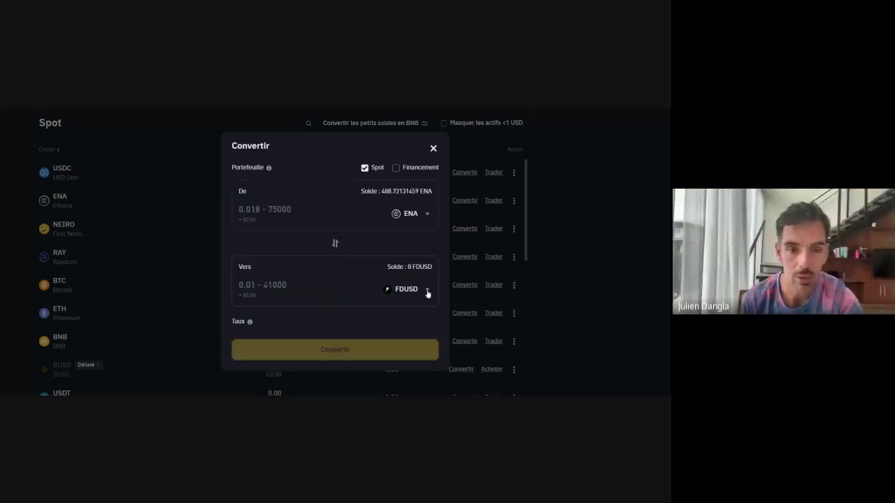
{"action": "left_click", "coordinate": [428, 293]}
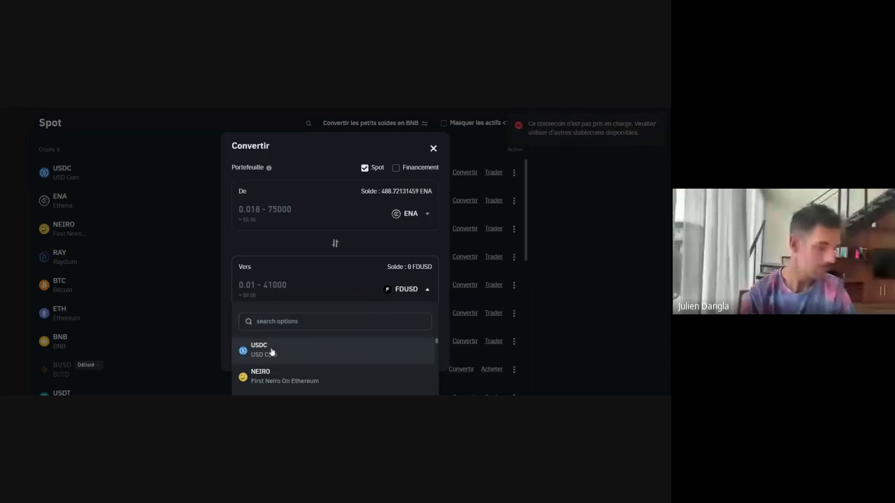
{"action": "left_click", "coordinate": [272, 351]}
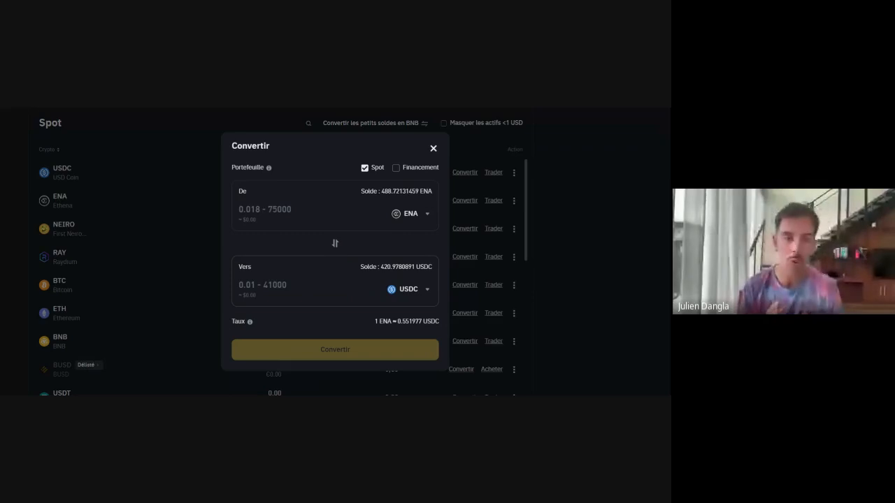
- Try to use the full ENA balance, 488.72131459, as the USDC amount to receive, and clear that amount again
{"action": "left_click", "coordinate": [294, 286]}
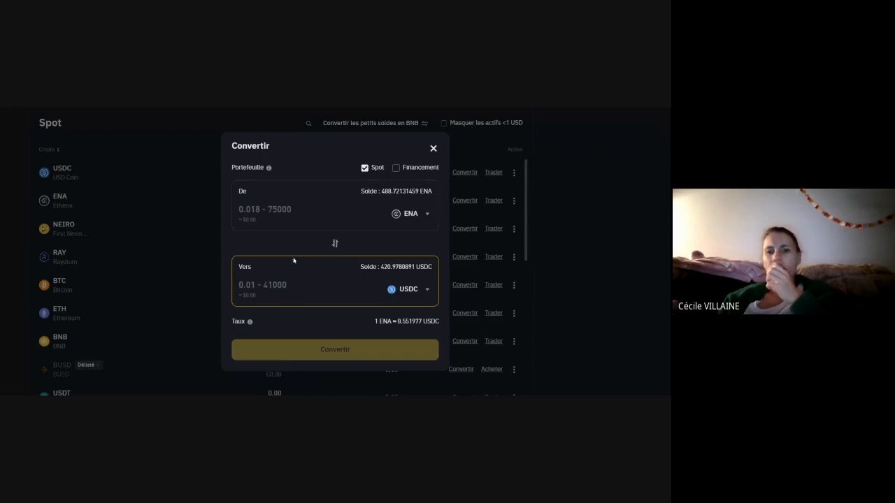
{"action": "left_click_drag", "start_coordinate": [382, 196], "coordinate": [418, 198]}
{"action": "left_click", "coordinate": [418, 198]}
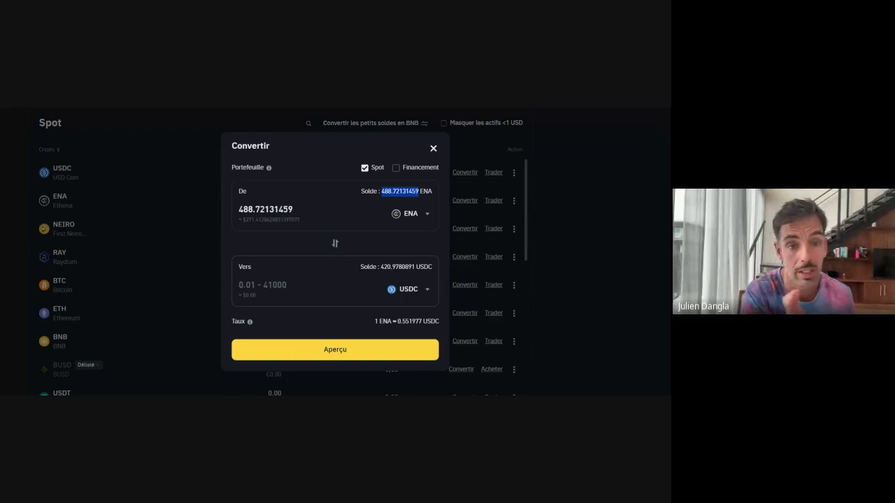
{"action": "left_click", "coordinate": [367, 279]}
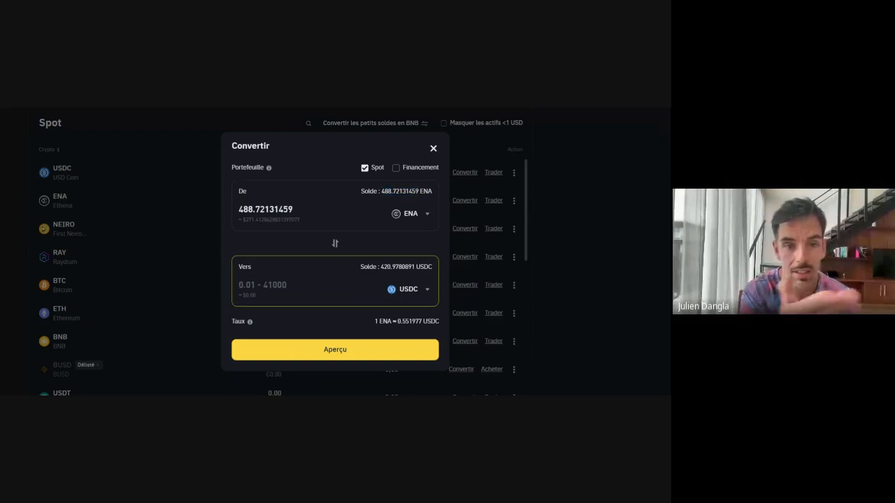
{"action": "left_click", "coordinate": [381, 194]}
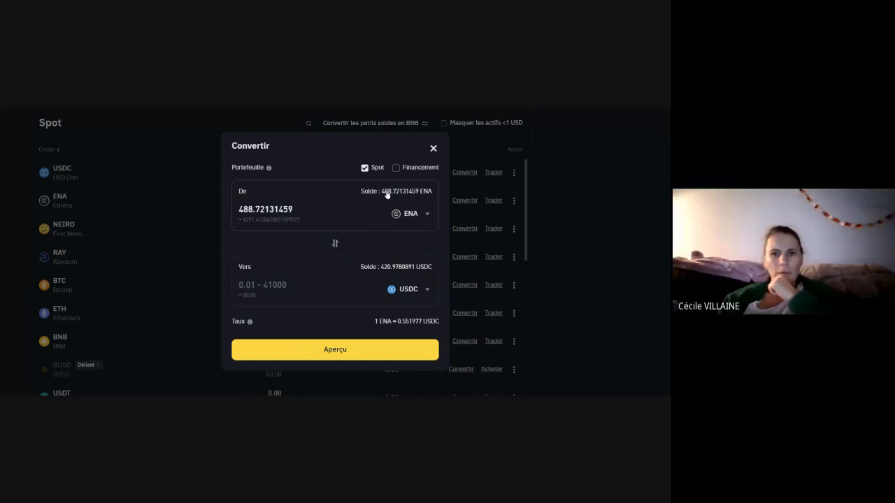
{"action": "left_click", "coordinate": [315, 285]}
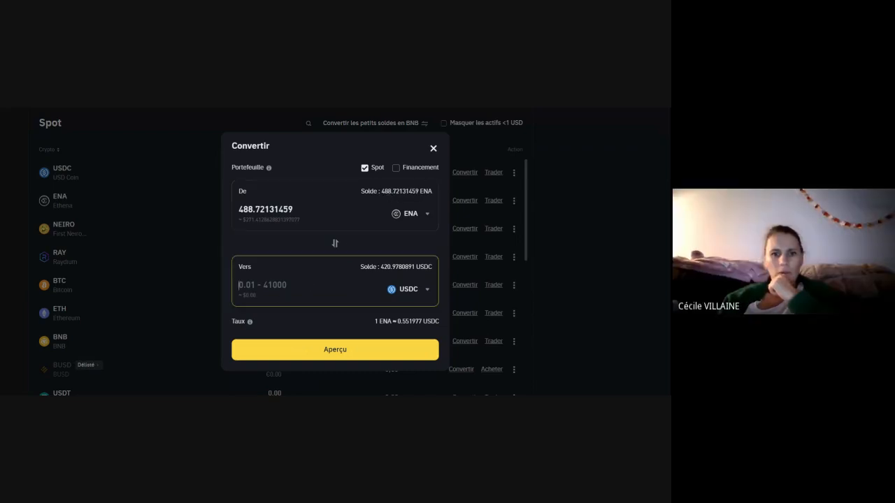
{"action": "left_click", "coordinate": [392, 194]}
{"action": "left_click_drag", "start_coordinate": [381, 194], "coordinate": [419, 199]}
{"action": "key", "text": "ctrl+c"}
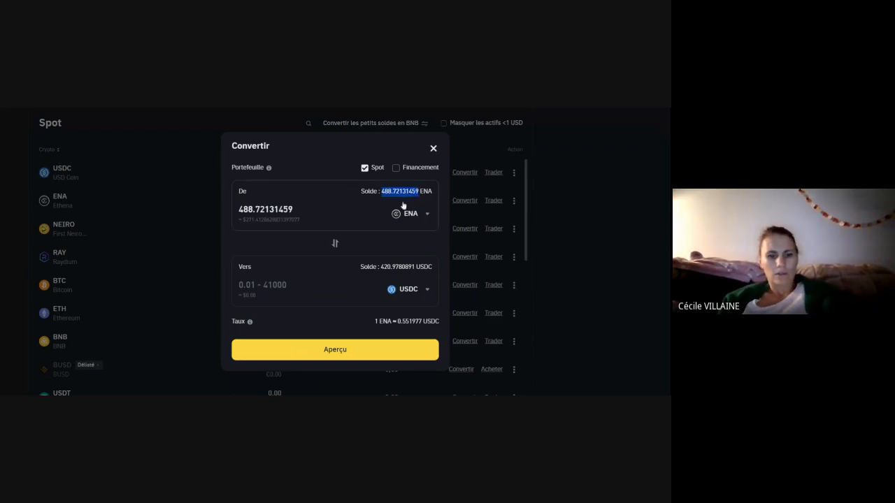
{"action": "left_click", "coordinate": [272, 283]}
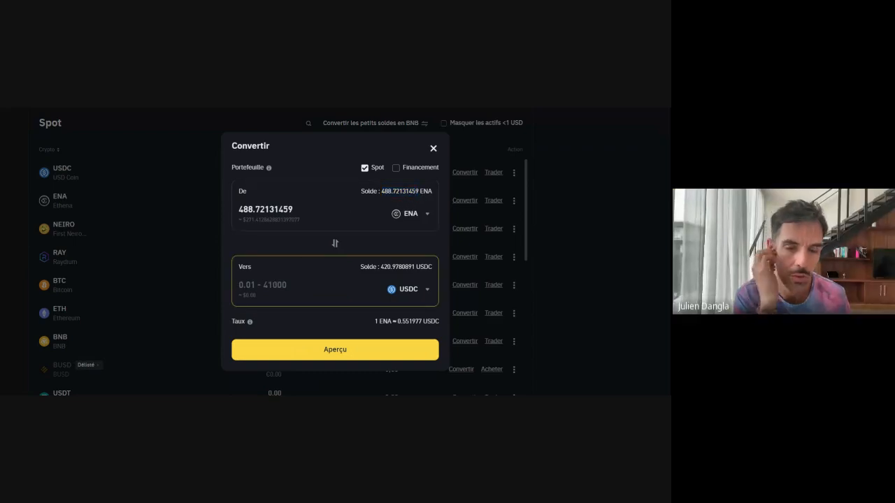
{"action": "key", "text": "ctrl+v"}
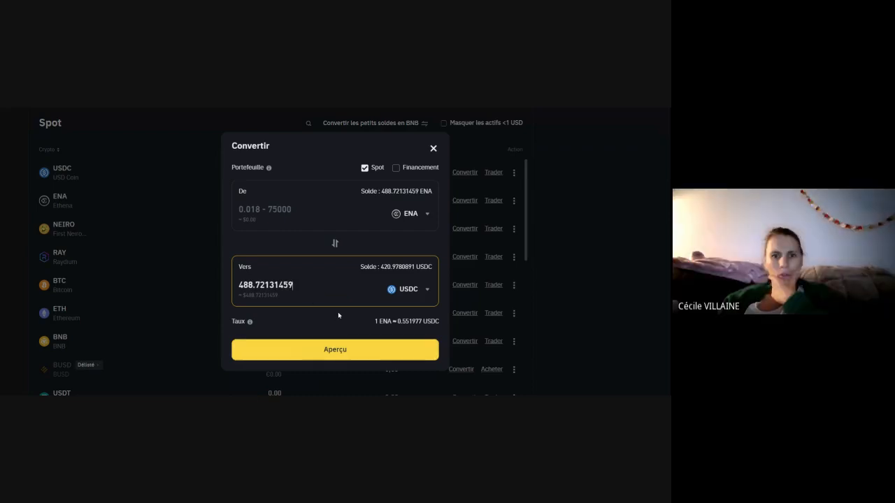
{"action": "left_click_drag", "start_coordinate": [294, 285], "coordinate": [239, 286]}
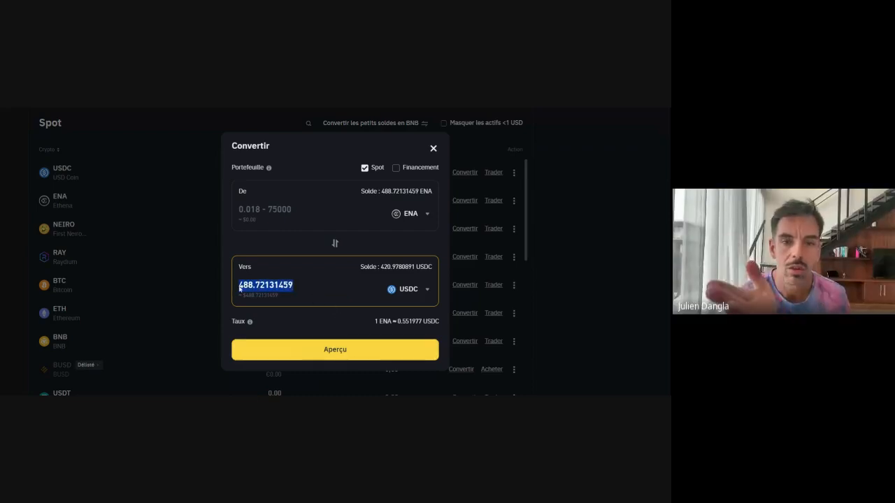
{"action": "key", "text": "BackSpace"}
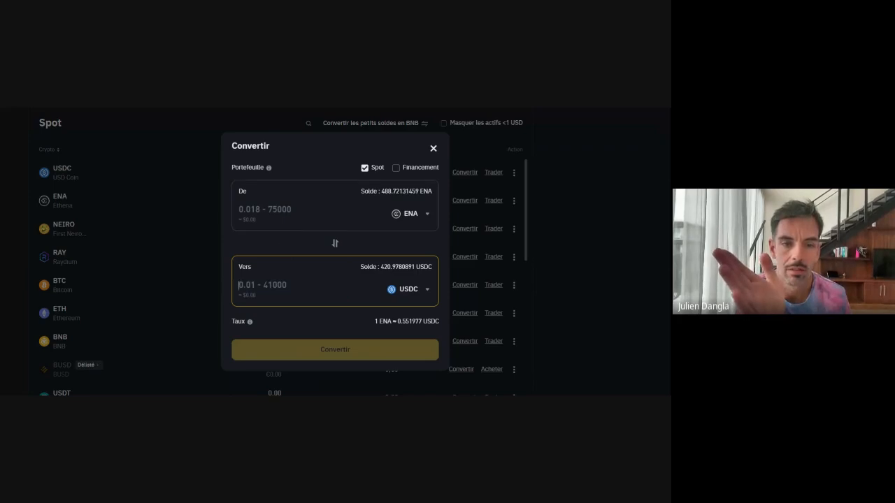
- Set the amount to convert to the full balance of 488.72131459 ENA and confirm the conversion to USDC
{"action": "left_click", "coordinate": [412, 201]}
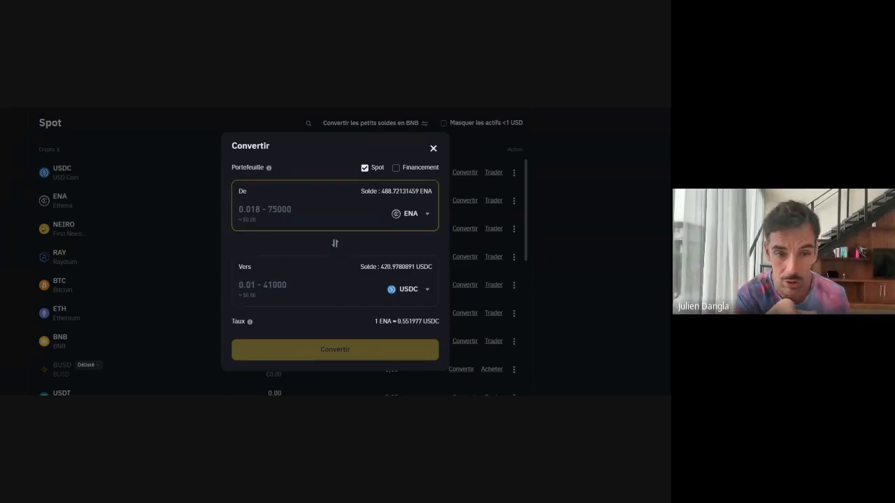
{"action": "left_click", "coordinate": [370, 195]}
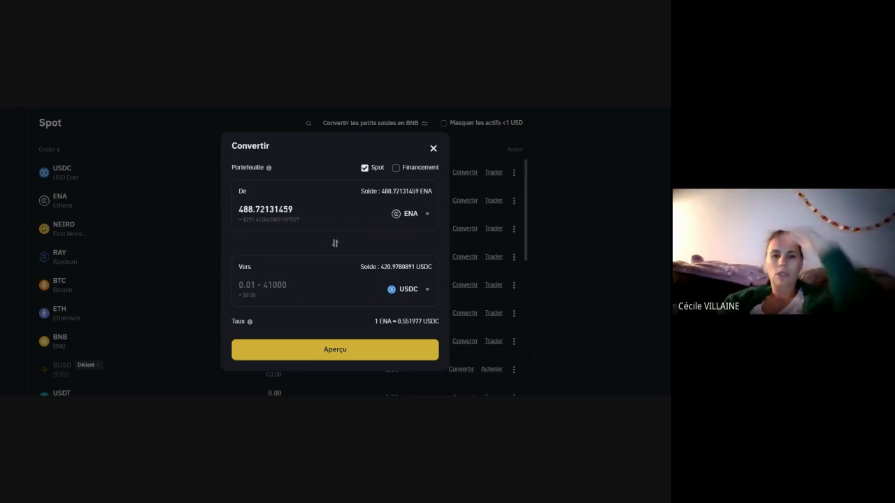
{"action": "left_click", "coordinate": [328, 350]}
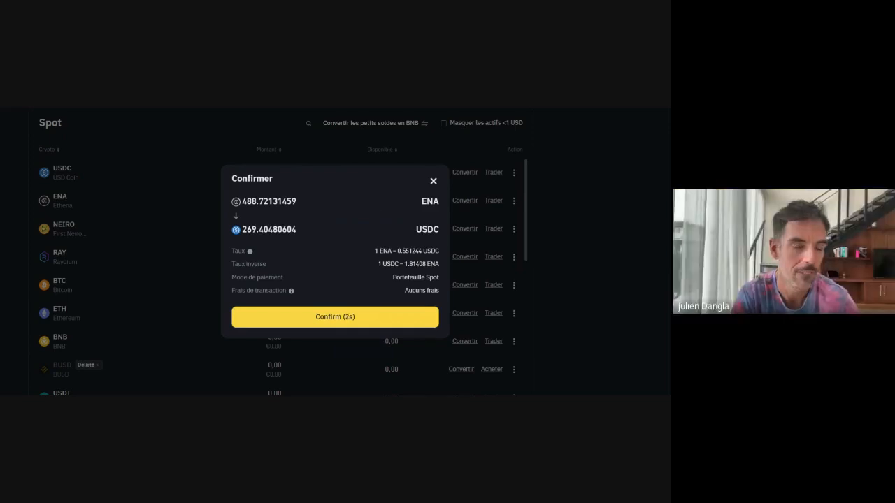
{"action": "left_click", "coordinate": [329, 318]}
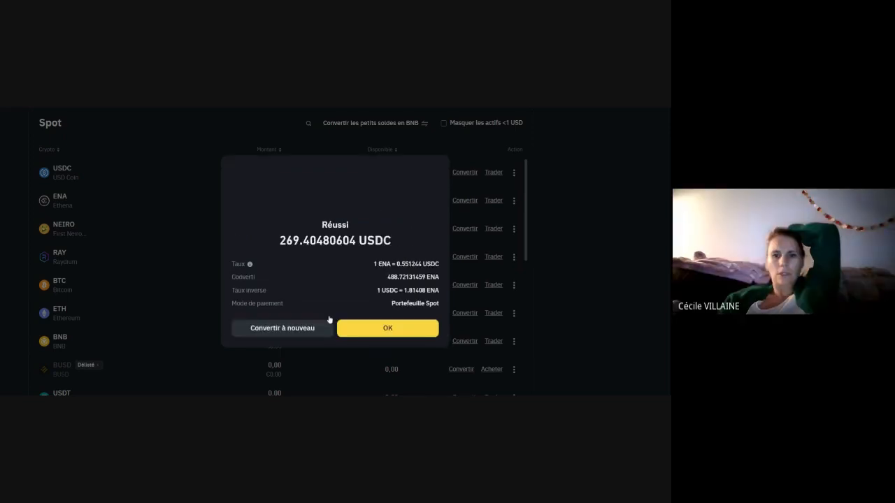
{"action": "left_click", "coordinate": [391, 330]}
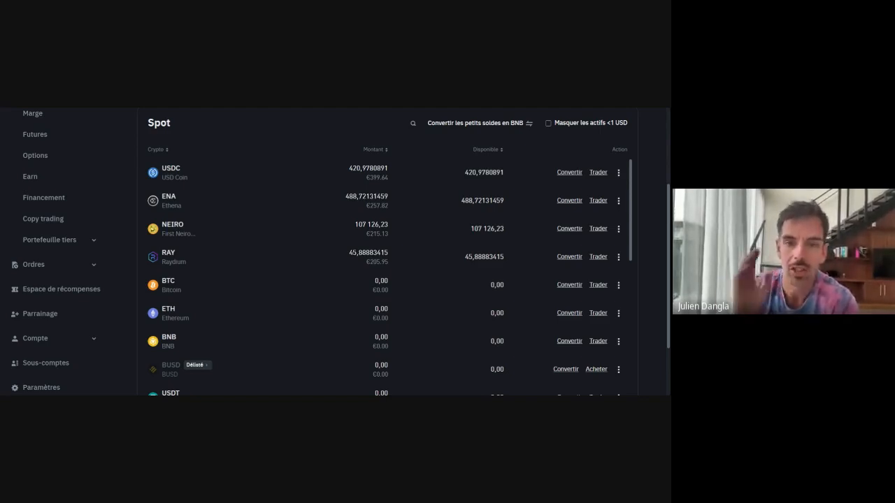
{"action": "scroll", "coordinate": [286, 226], "scroll_direction": "up", "scroll_amount": 3}
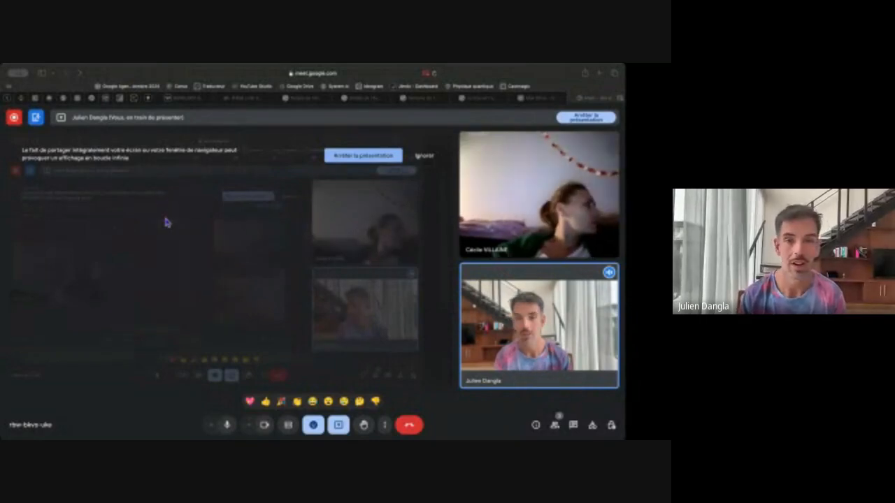
- Switch to the Placement Crypto spreadsheet in Google Sheets and fill the client's title row A2:H2 with green
{"action": "left_click", "coordinate": [138, 79]}
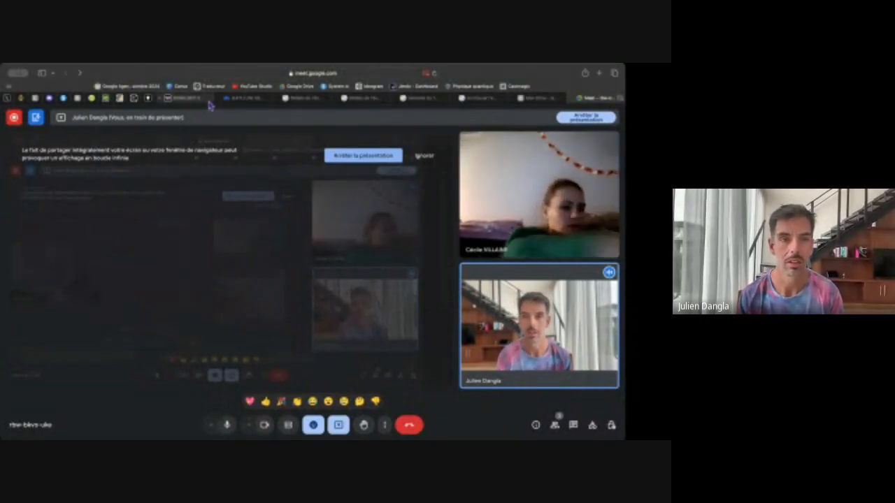
{"action": "left_click", "coordinate": [185, 98]}
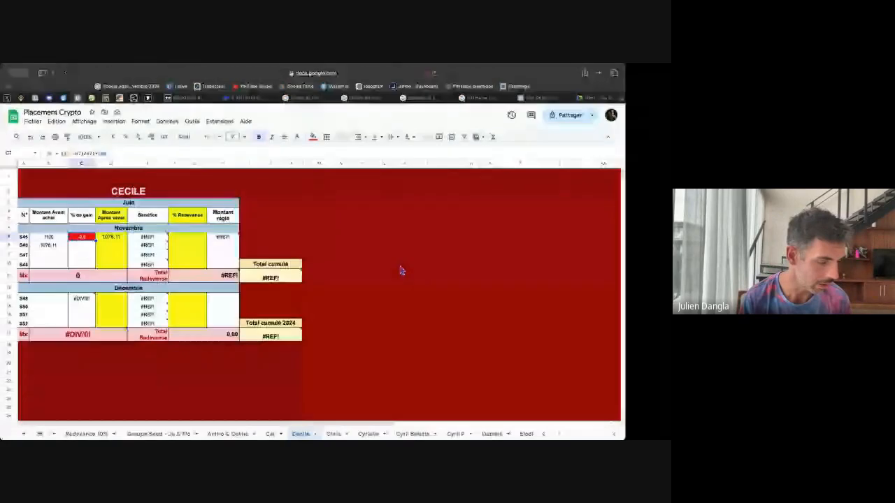
{"action": "left_click", "coordinate": [284, 203]}
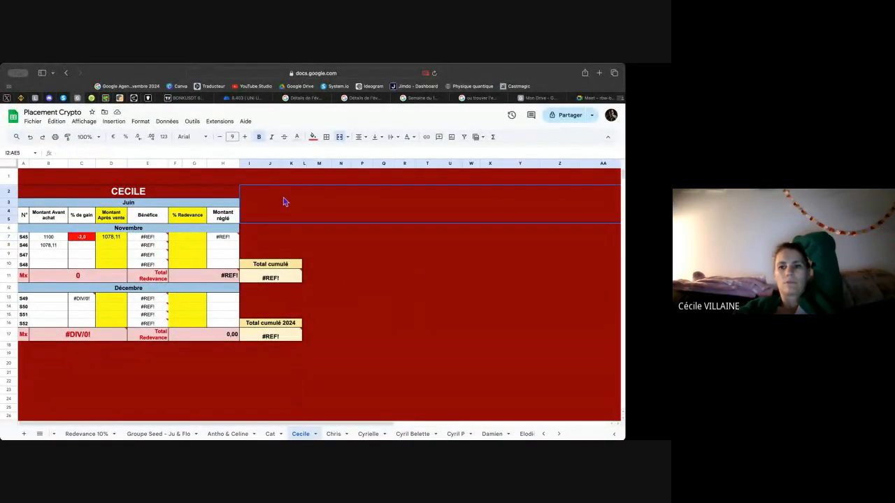
{"action": "left_click", "coordinate": [172, 187]}
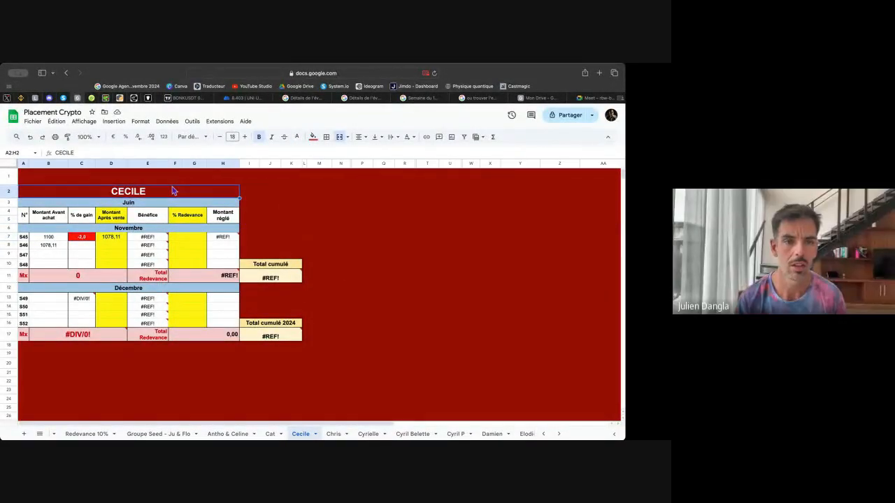
{"action": "left_click", "coordinate": [313, 136]}
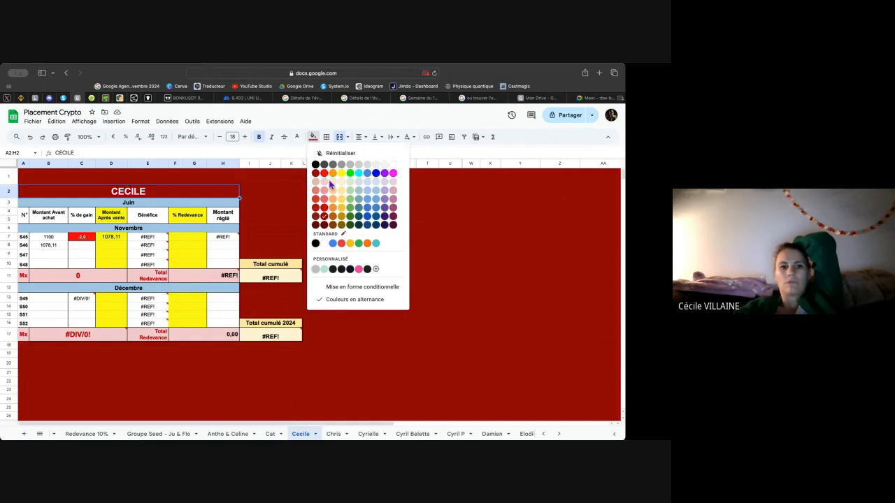
{"action": "left_click", "coordinate": [357, 216]}
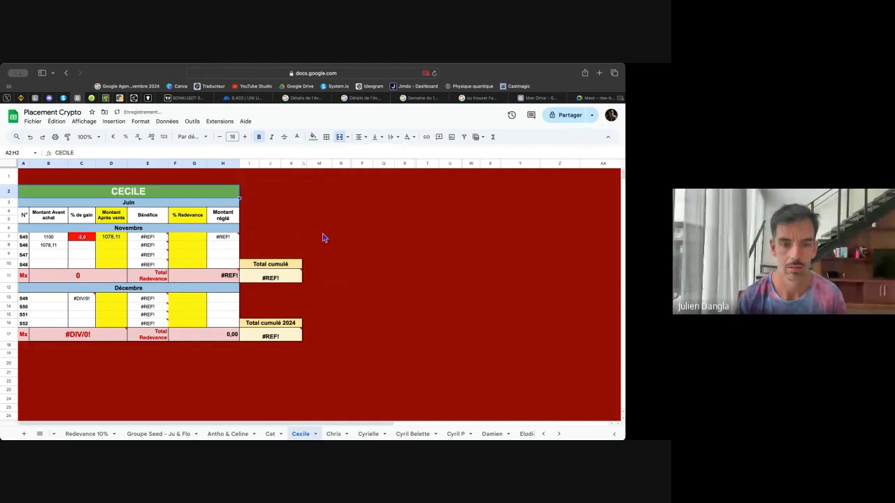
{"action": "left_click", "coordinate": [305, 213]}
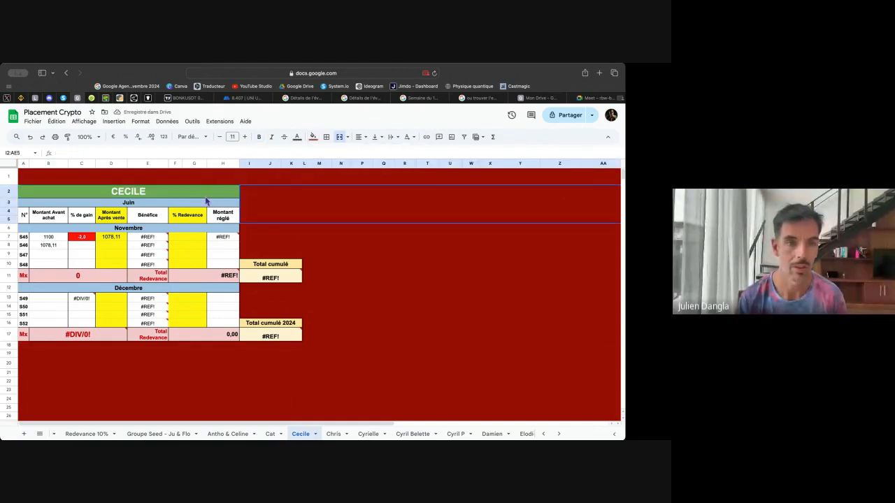
- Set the S45 amount before purchase in cell B7 to 738,25
{"action": "left_click", "coordinate": [42, 239]}
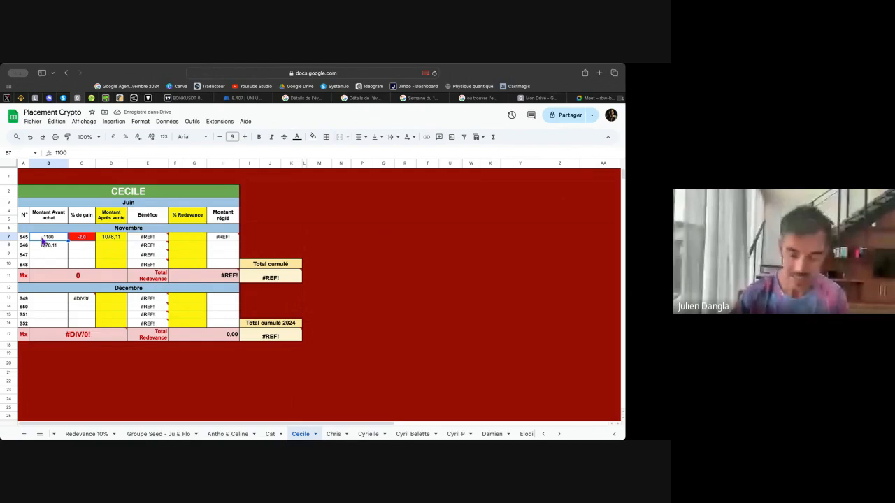
{"action": "type", "text": "738"}
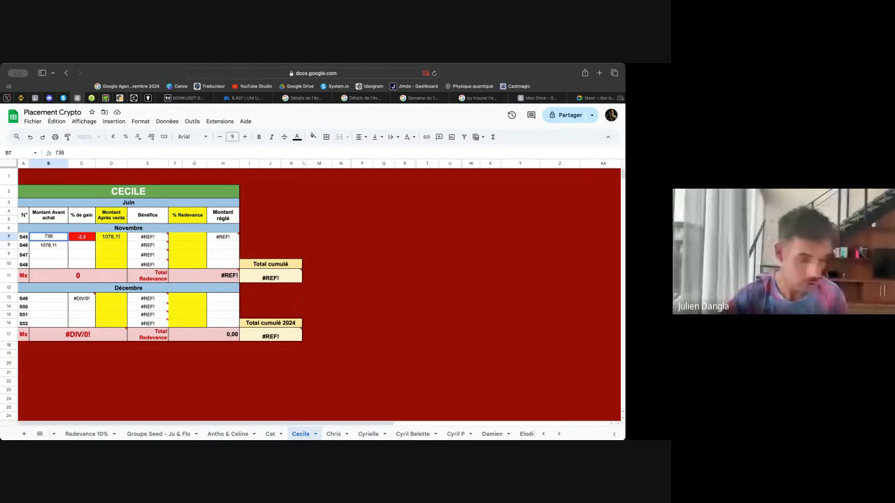
{"action": "type", "text": ",25"}
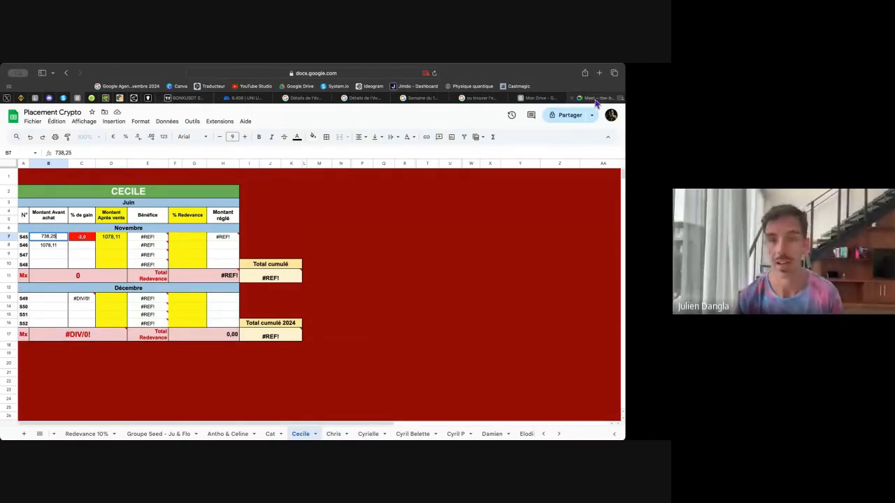
{"action": "mouse_move", "coordinate": [596, 103]}
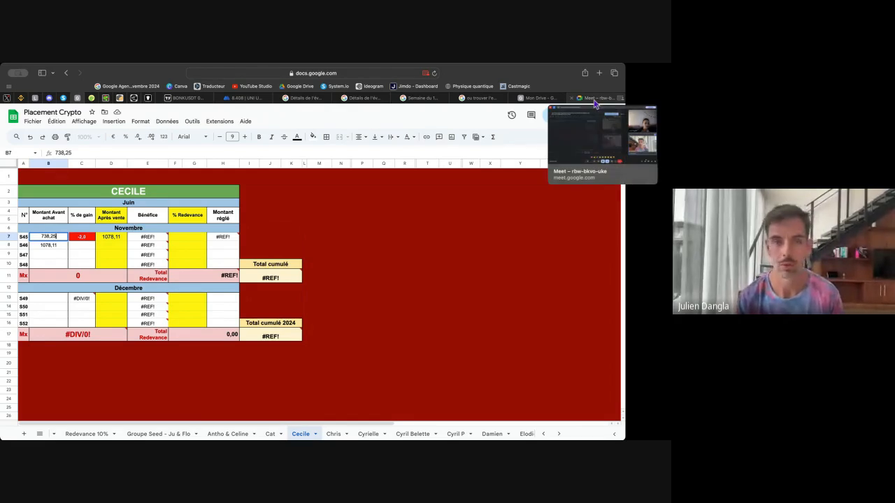
{"action": "left_click", "coordinate": [92, 246]}
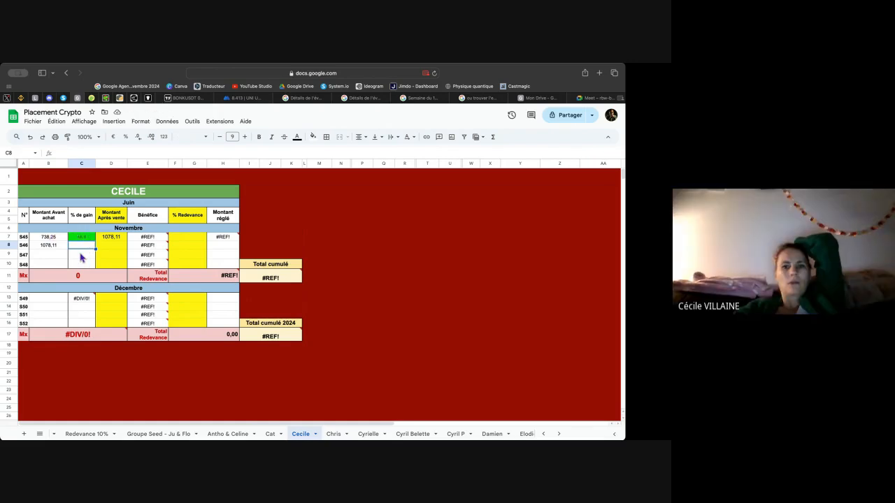
- Try deleting the S45 row (row 7) and undo the deletion
{"action": "right_click", "coordinate": [10, 237]}
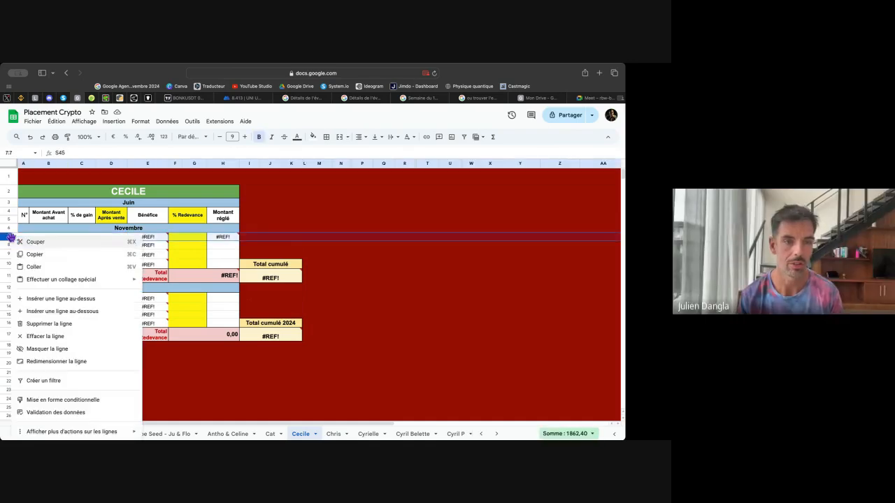
{"action": "left_click", "coordinate": [42, 323]}
{"action": "left_click", "coordinate": [47, 240]}
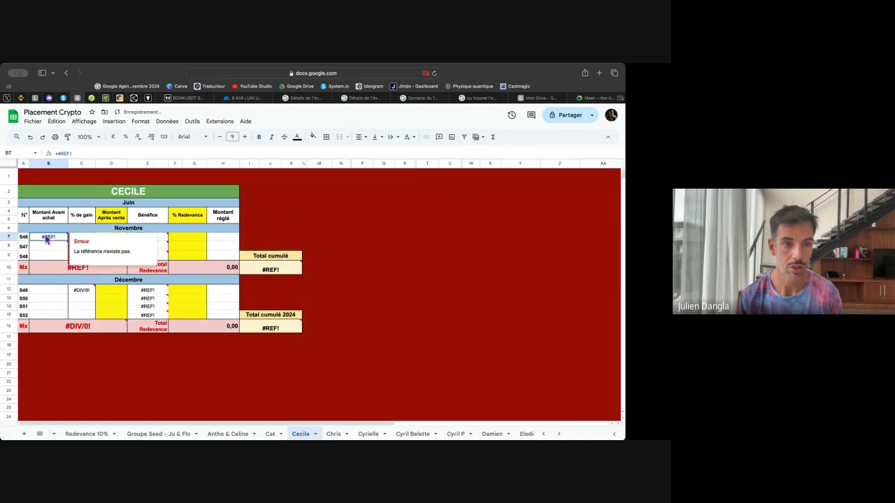
{"action": "key", "text": "super+z"}
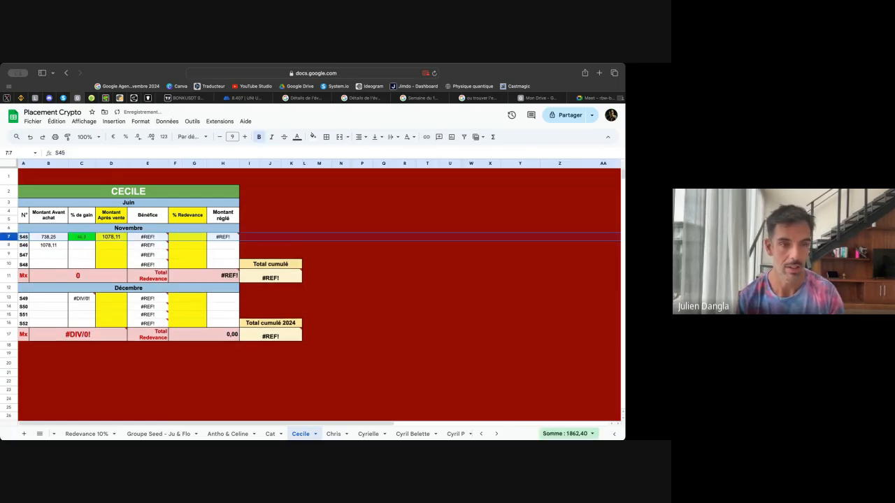
- Try to copy the S46 amount before purchase from cell B8 into the S45 cell B7
{"action": "left_click", "coordinate": [60, 246]}
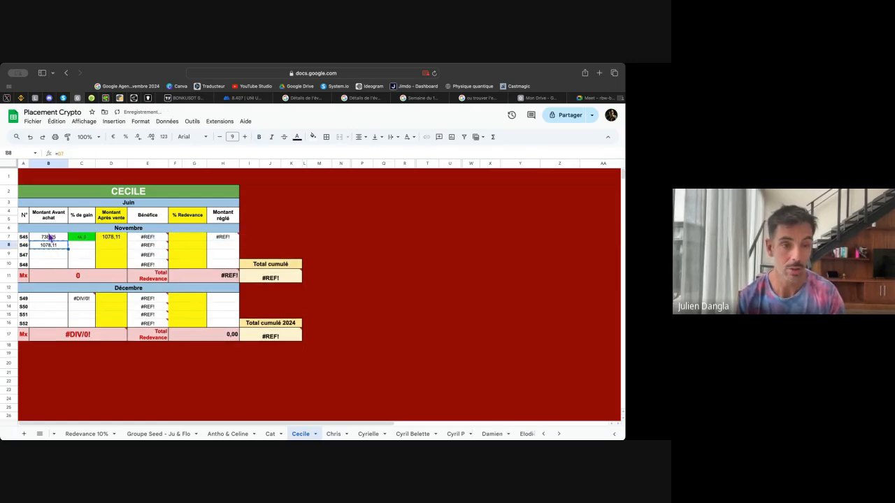
{"action": "left_click", "coordinate": [50, 238]}
{"action": "key", "text": "super+v"}
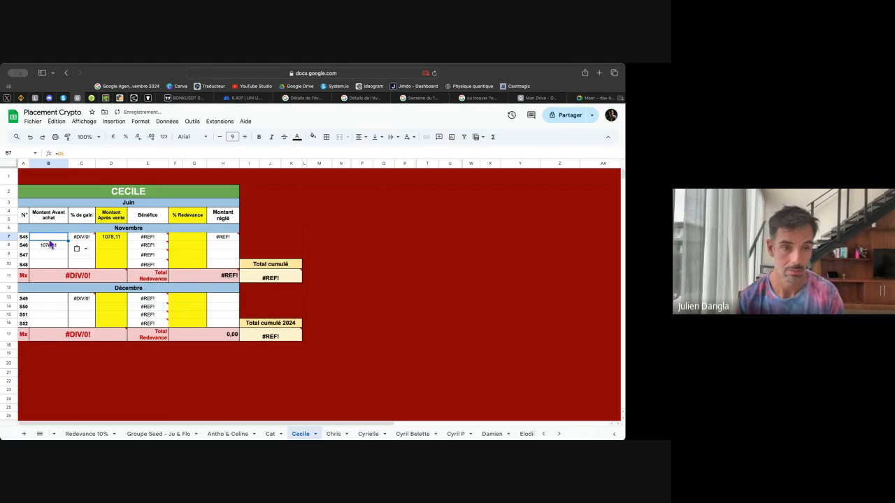
{"action": "left_click", "coordinate": [51, 247]}
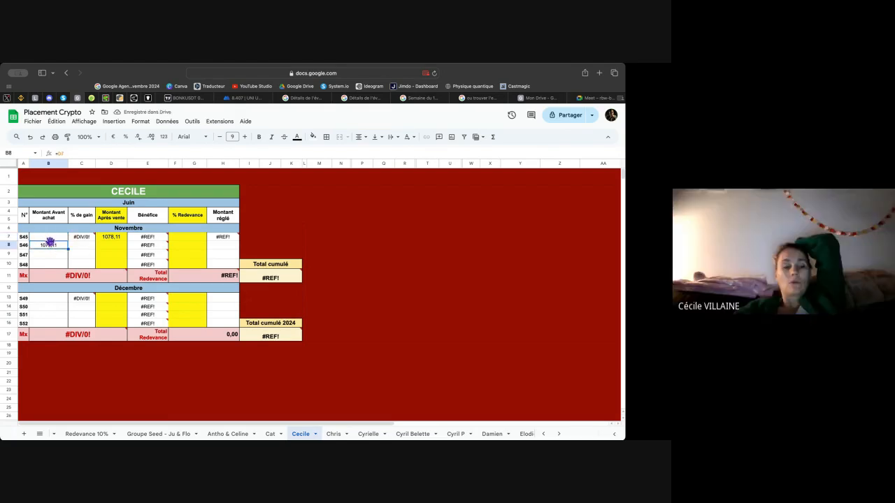
{"action": "key", "text": "super+c"}
{"action": "left_click", "coordinate": [51, 240]}
{"action": "key", "text": "super+v"}
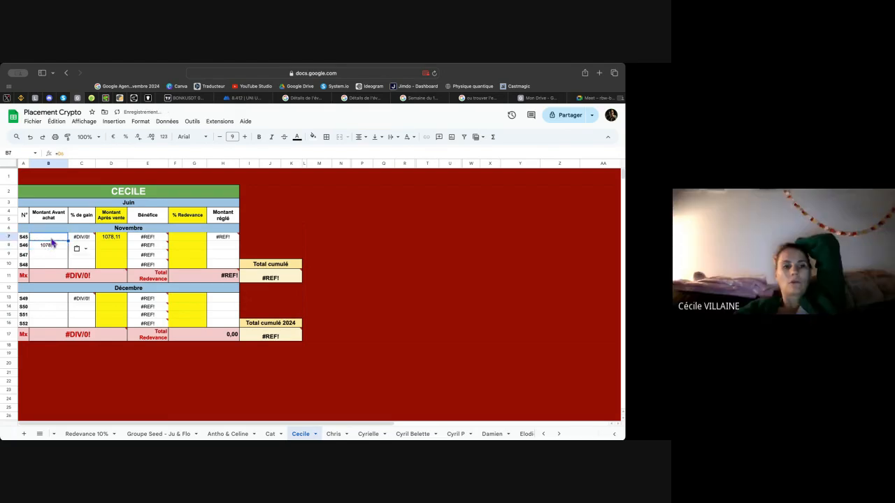
{"action": "left_click", "coordinate": [55, 246]}
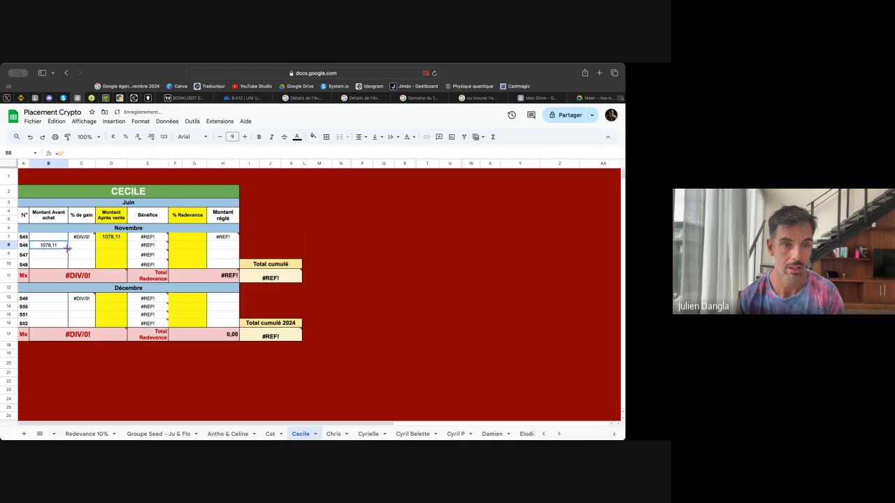
{"action": "left_click_drag", "start_coordinate": [66, 238], "coordinate": [69, 244]}
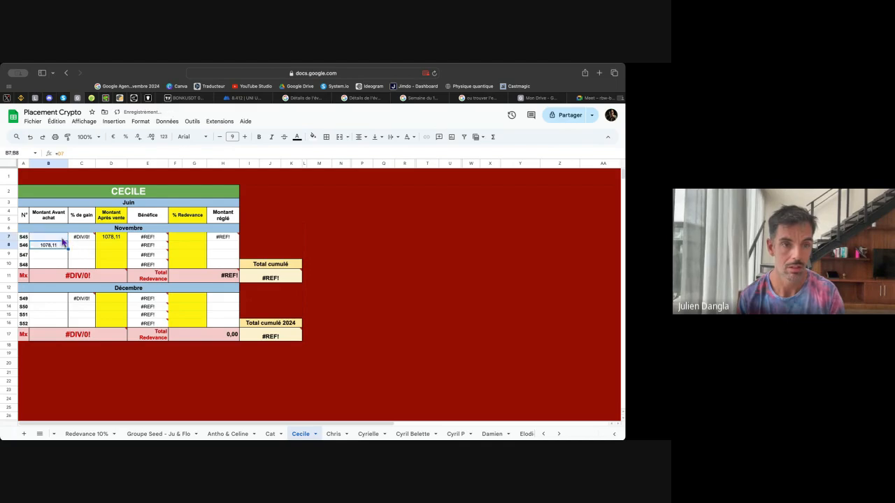
- Set the S45 amount before purchase in B7 to 1078,11 and clear the S45 amount after sale in D7
{"action": "left_click", "coordinate": [61, 239]}
{"action": "type", "text": "107"}
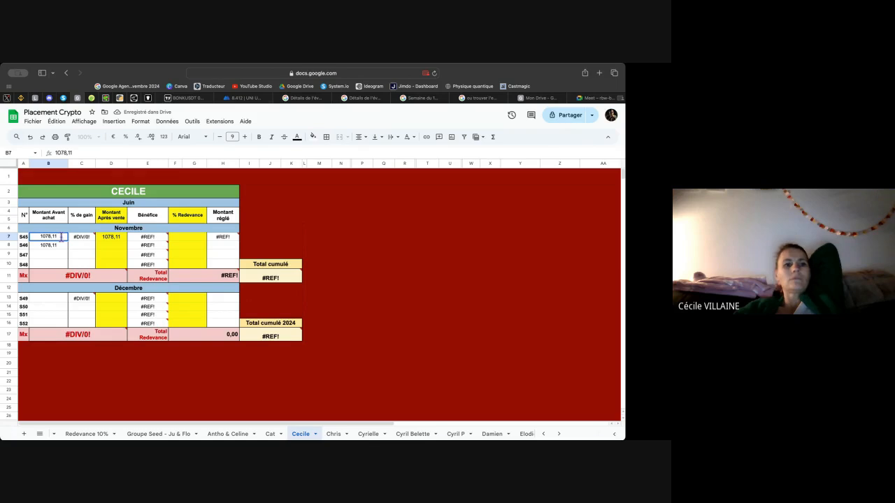
{"action": "type", "text": "8,11"}
{"action": "key", "text": "Return"}
{"action": "left_click", "coordinate": [109, 240]}
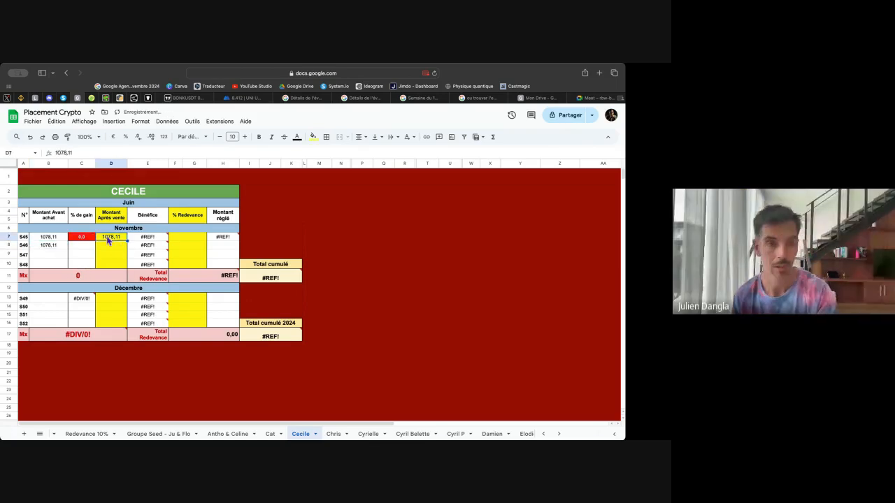
{"action": "key", "text": "Delete"}
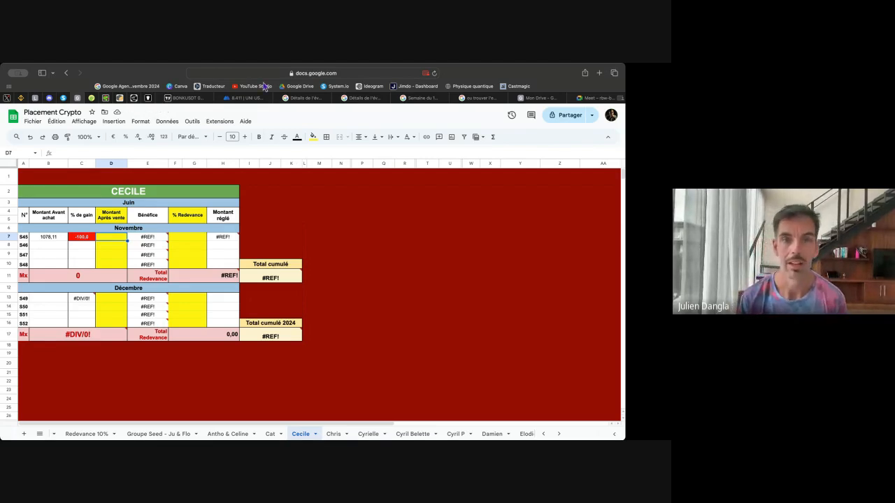
{"action": "mouse_move", "coordinate": [591, 103]}
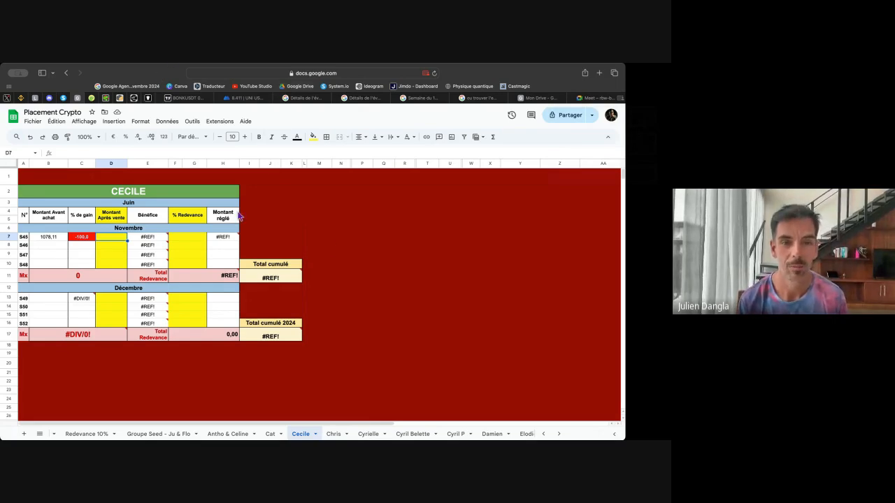
- Fill the dark red background areas M6:AE17 and I2:AE5 with the same green as the title row
{"action": "left_click", "coordinate": [330, 244]}
{"action": "left_click", "coordinate": [313, 137]}
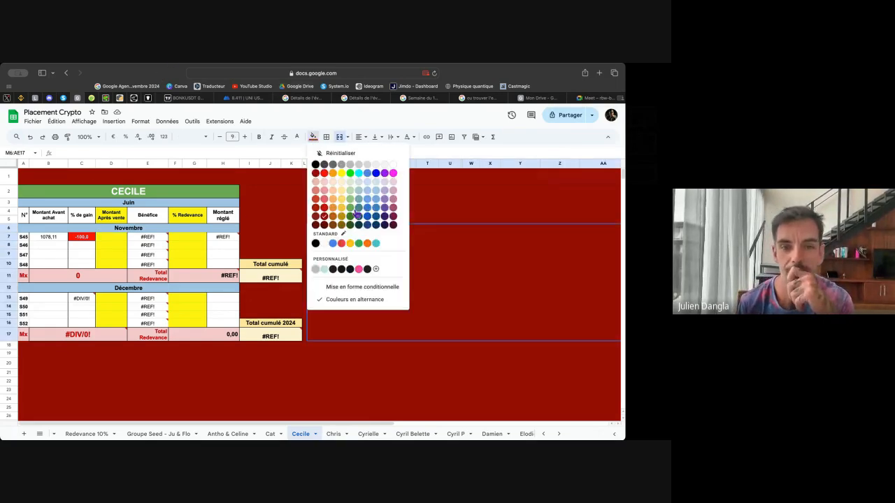
{"action": "left_click", "coordinate": [351, 212]}
{"action": "left_click", "coordinate": [302, 212]}
{"action": "left_click", "coordinate": [314, 137]}
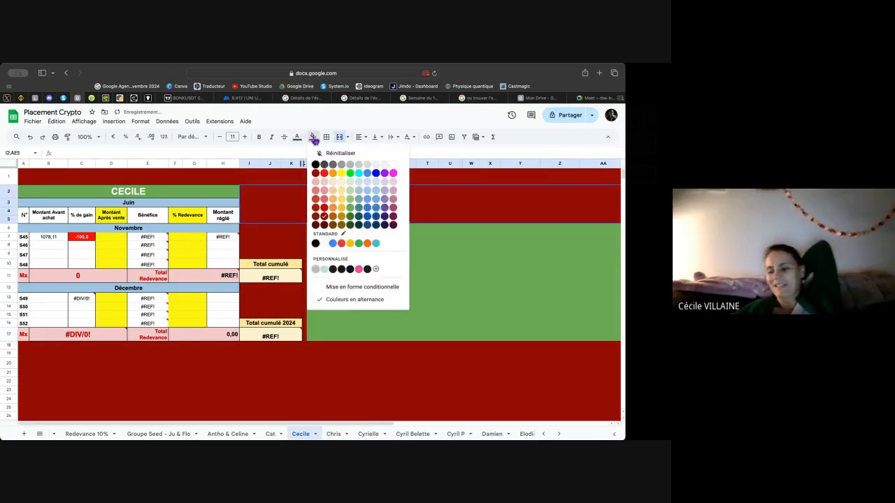
{"action": "left_click", "coordinate": [351, 216]}
- Fill the empty first row A1:AE1 with the same green as the title row
{"action": "left_click", "coordinate": [306, 179]}
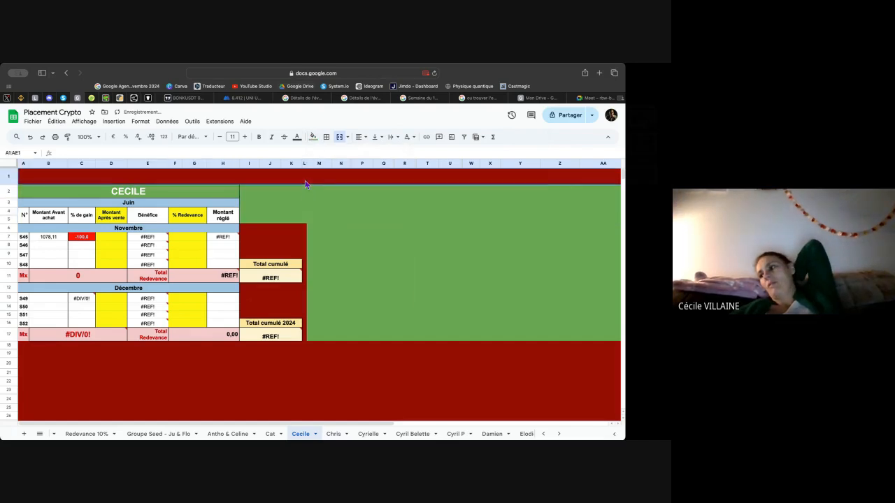
{"action": "left_click", "coordinate": [313, 137]}
{"action": "left_click", "coordinate": [350, 201]}
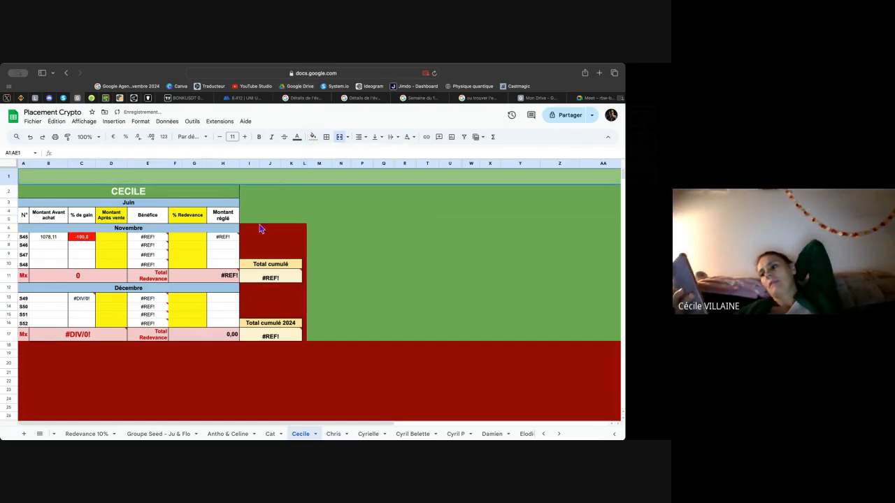
{"action": "left_click", "coordinate": [313, 137]}
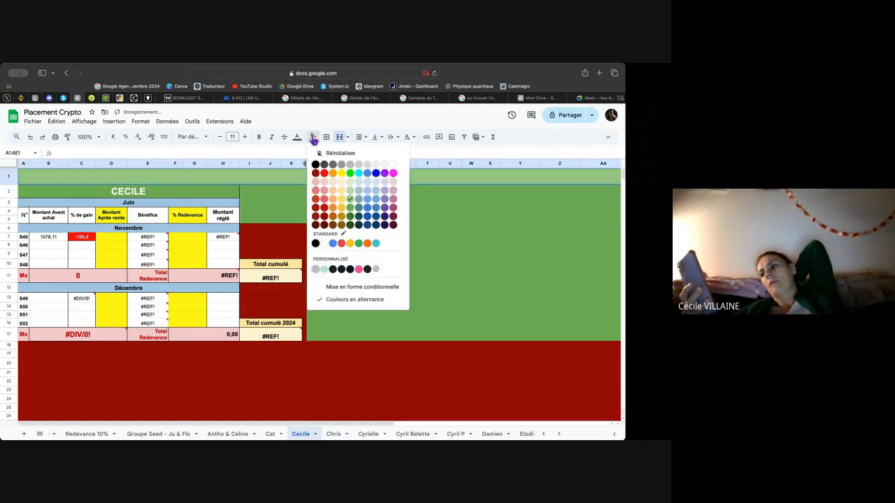
{"action": "left_click", "coordinate": [349, 207]}
- Fill the block I6:K9 above the Total cumulé cell with the title row's green
{"action": "left_click", "coordinate": [290, 239]}
{"action": "left_click", "coordinate": [312, 139]}
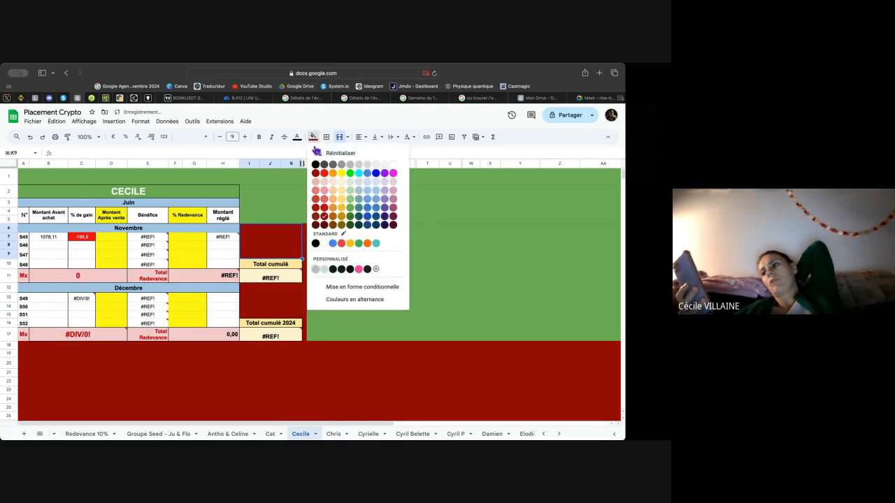
{"action": "left_click", "coordinate": [351, 204]}
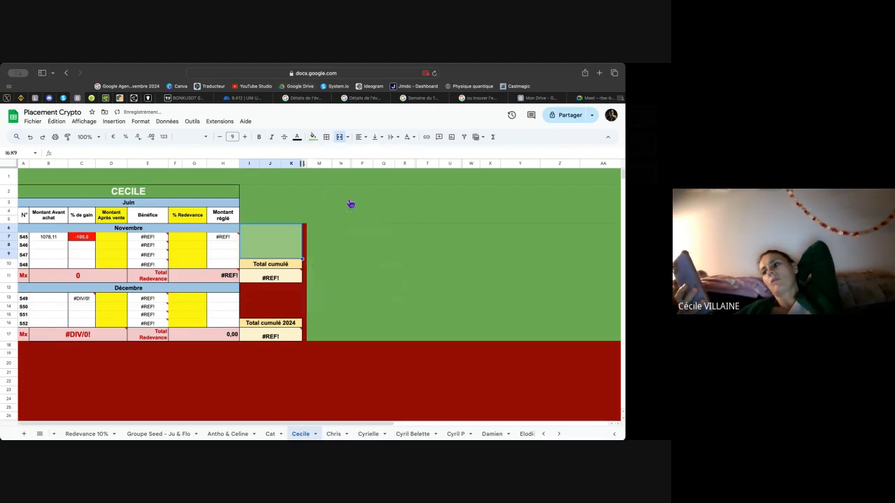
{"action": "left_click", "coordinate": [313, 137]}
{"action": "left_click", "coordinate": [351, 208]}
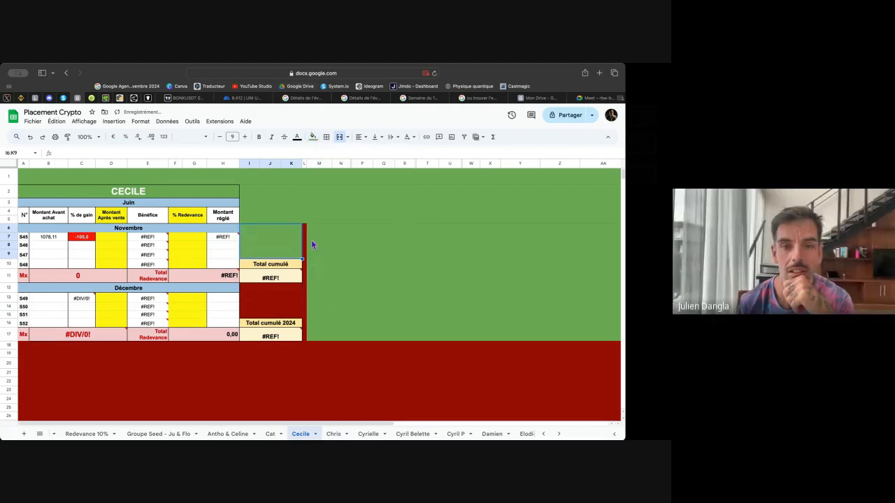
- Fill the narrow column strip L6:L17 and the block I12:K15 above Total cumulé 2024 with the same green
{"action": "left_click", "coordinate": [305, 244]}
{"action": "left_click", "coordinate": [313, 137]}
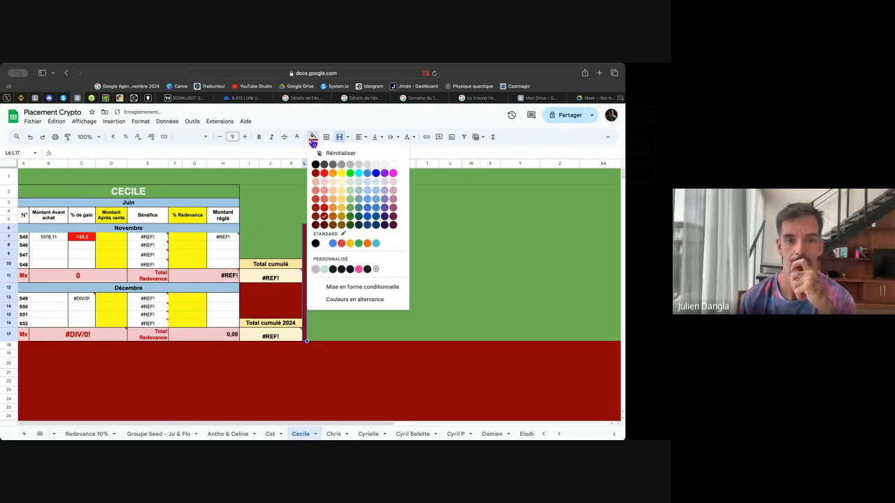
{"action": "left_click", "coordinate": [351, 208]}
{"action": "left_click", "coordinate": [276, 294]}
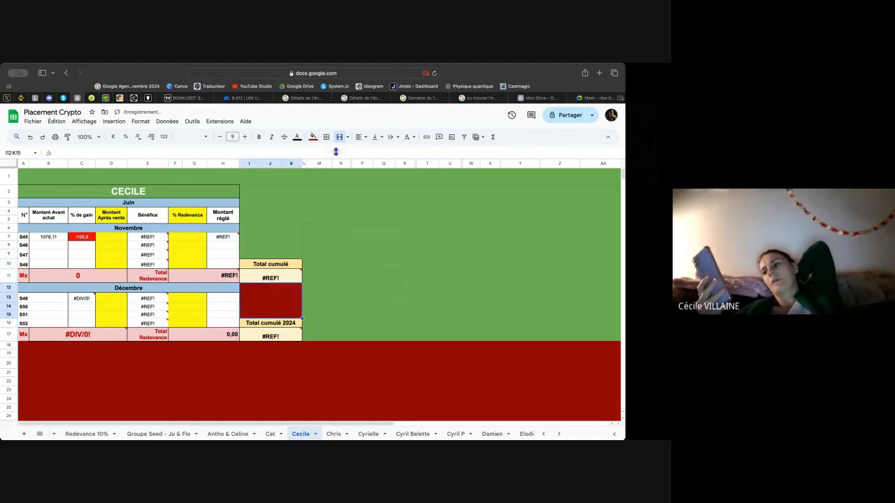
{"action": "left_click", "coordinate": [314, 137]}
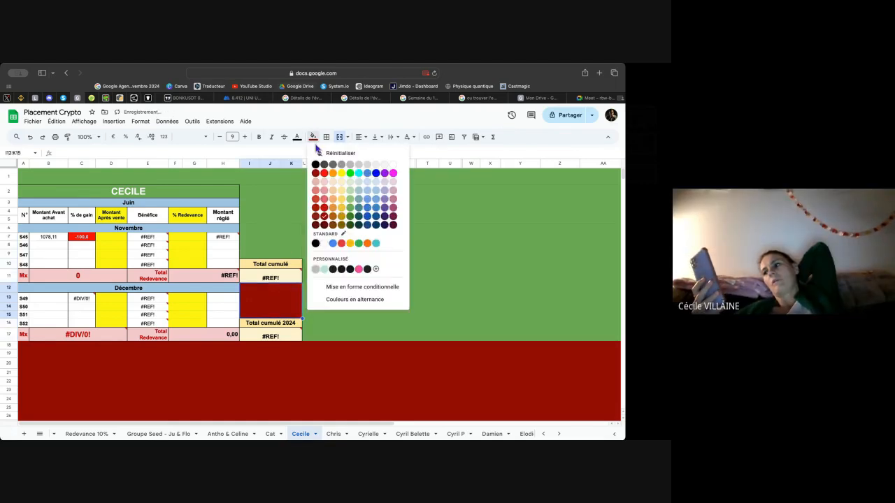
{"action": "left_click", "coordinate": [349, 216]}
- Fill the background area A18:AE42 below the tables with the same green
{"action": "left_click", "coordinate": [271, 353]}
{"action": "left_click", "coordinate": [314, 137]}
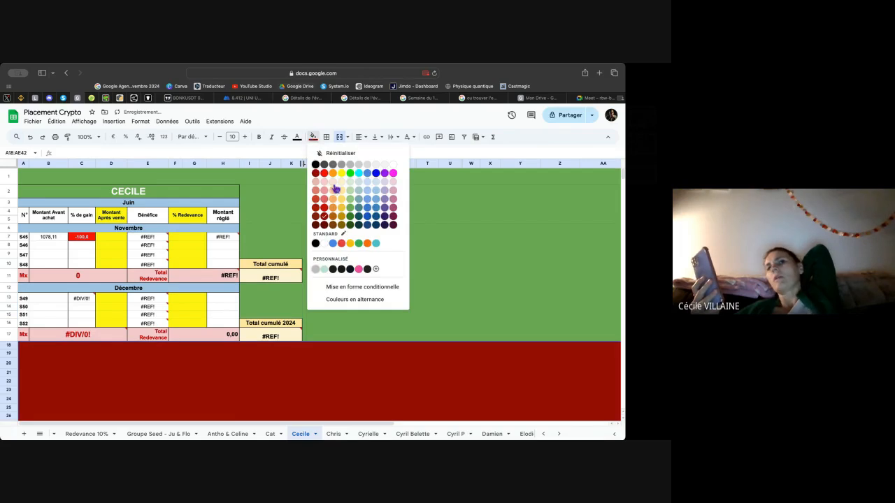
{"action": "left_click", "coordinate": [349, 216]}
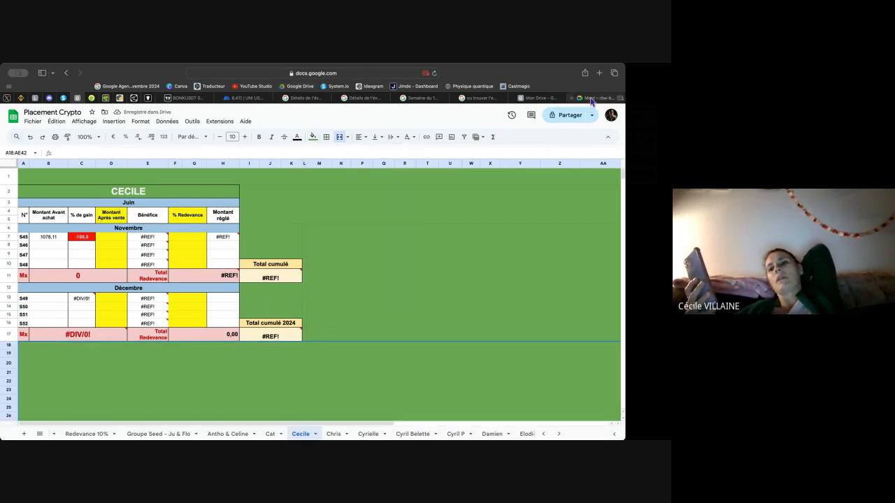
{"action": "left_click", "coordinate": [367, 246]}
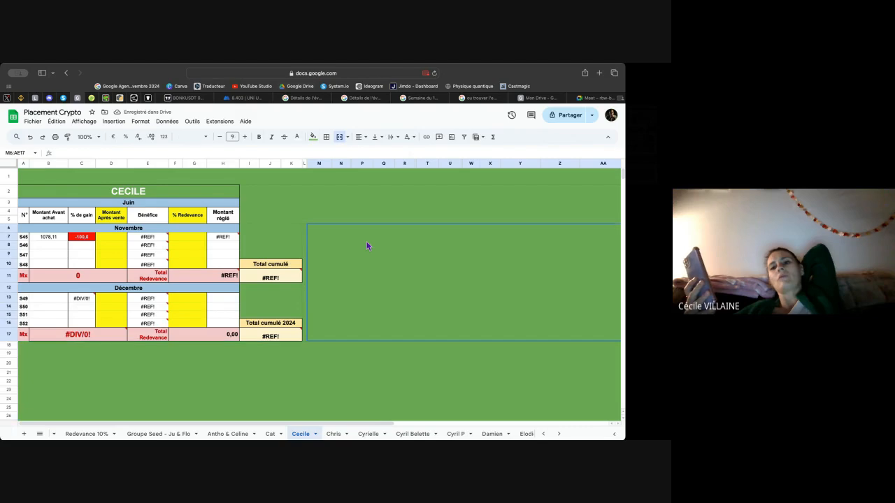
{"action": "left_click", "coordinate": [337, 211]}
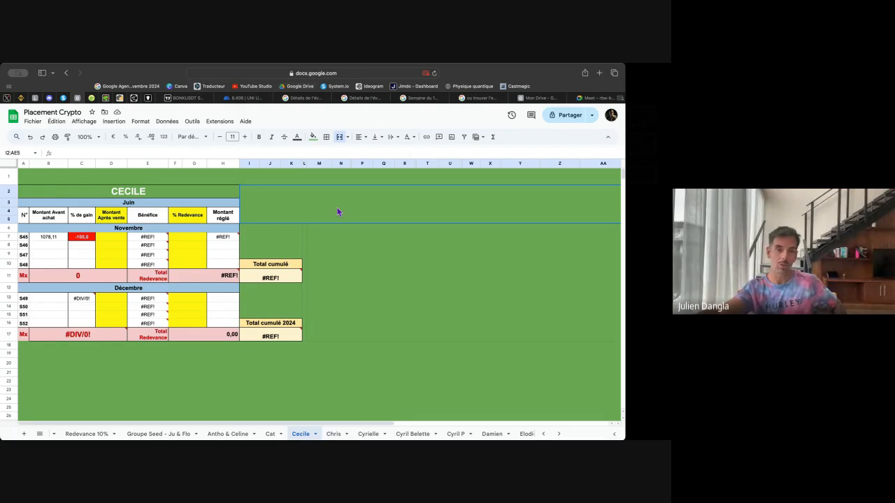
{"action": "left_click", "coordinate": [1, 402]}
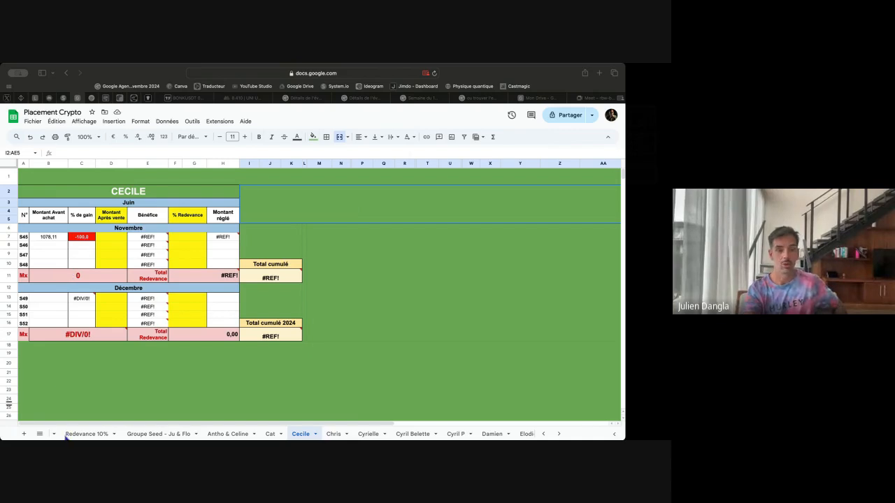
{"action": "left_click", "coordinate": [495, 74]}
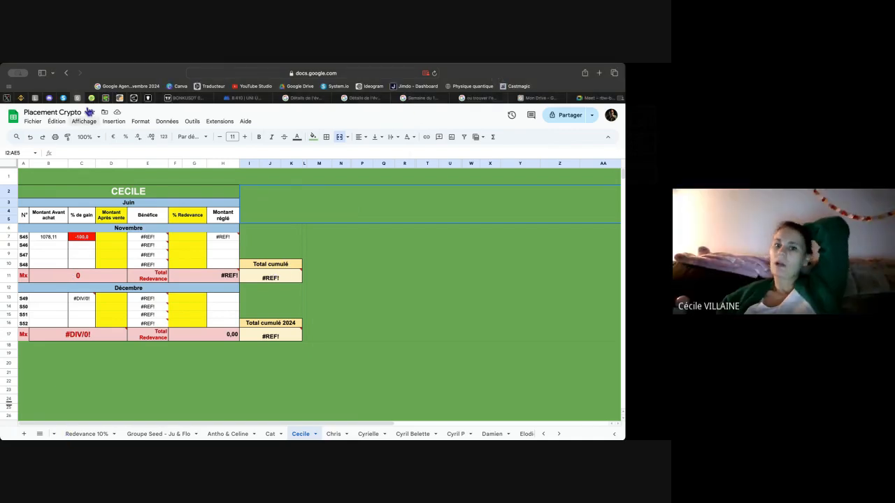
- Switch from the Placement Crypto spreadsheet to the Google Meet call
{"action": "mouse_move", "coordinate": [210, 277]}
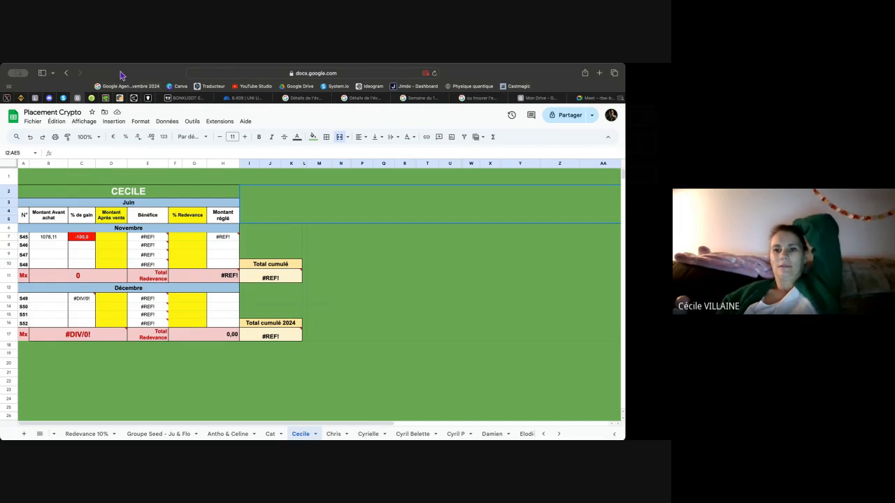
{"action": "left_click", "coordinate": [595, 98]}
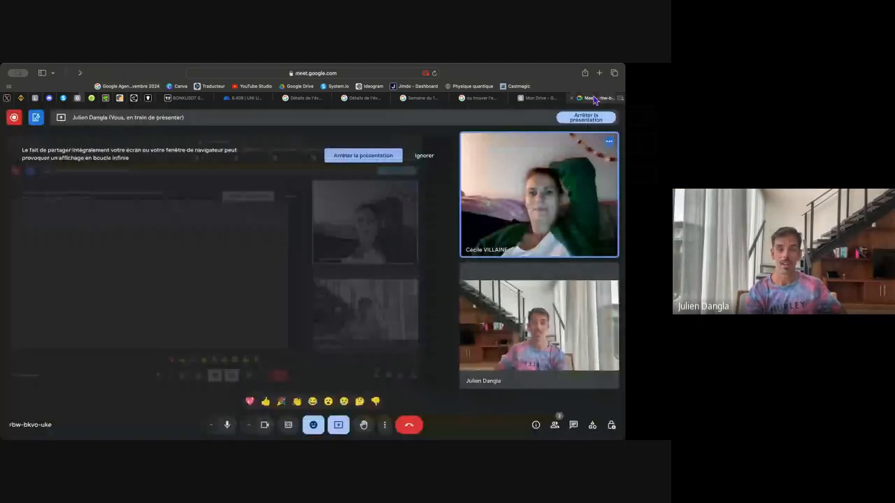
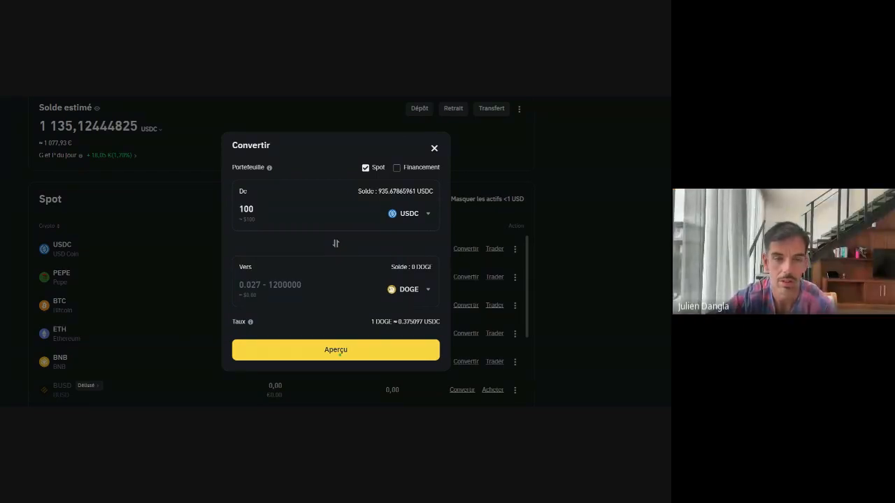
{"action": "left_click", "coordinate": [328, 356]}
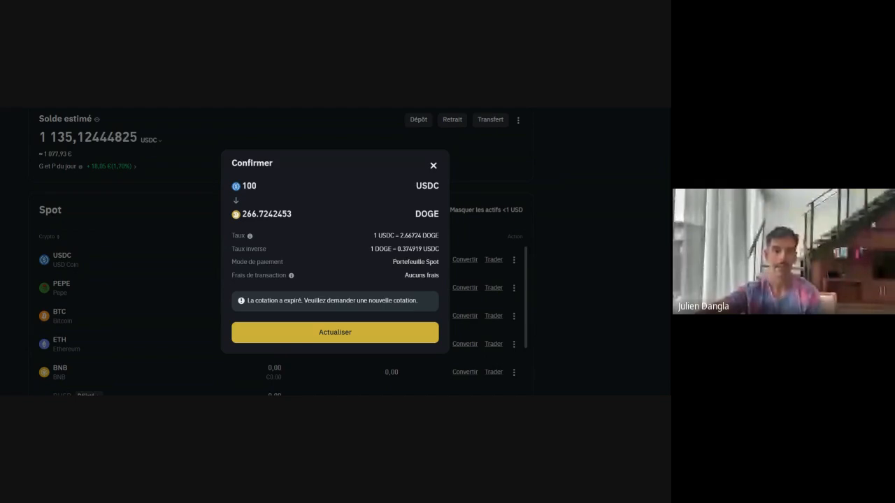
{"action": "left_click", "coordinate": [340, 335]}
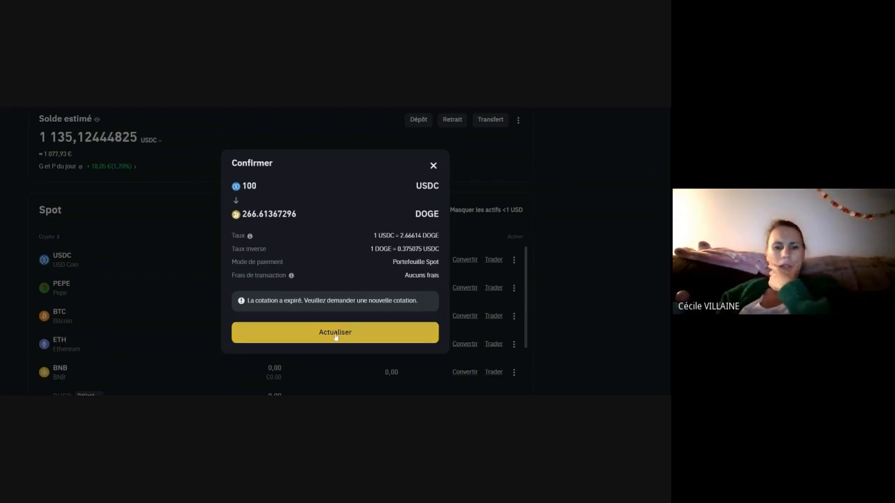
{"action": "left_click", "coordinate": [433, 166]}
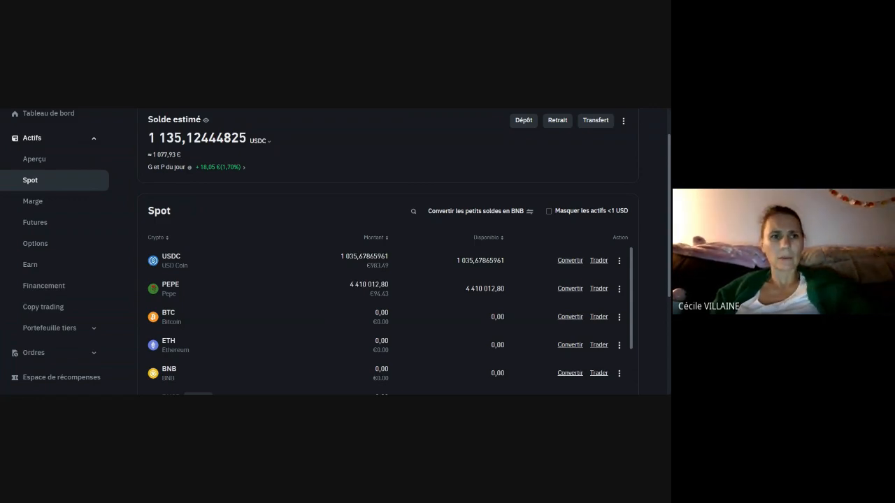
- Reload the Spot assets page to refresh the coin balances
{"action": "key", "text": "F5"}
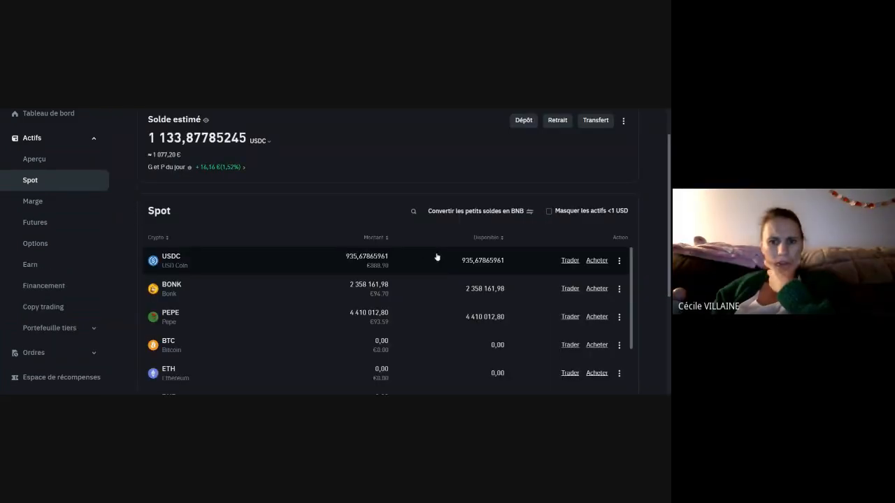
{"action": "scroll", "coordinate": [405, 236], "scroll_direction": "down", "scroll_amount": 1}
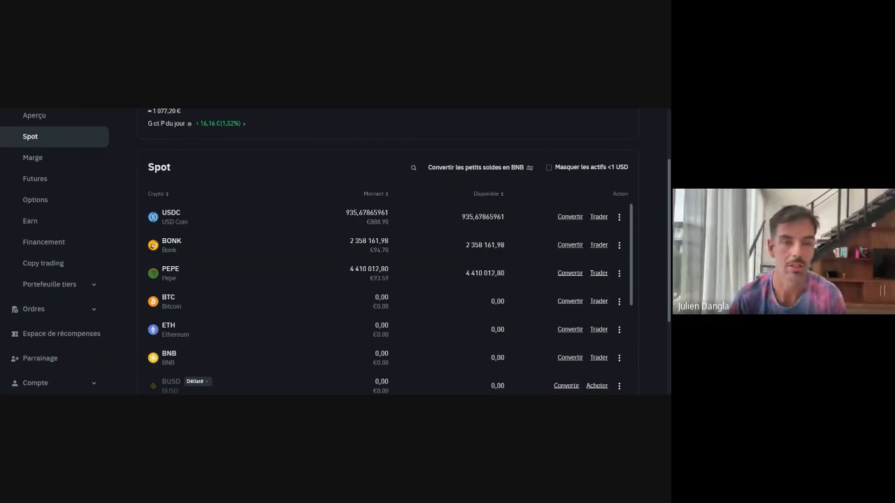
{"action": "scroll", "coordinate": [296, 217], "scroll_direction": "up", "scroll_amount": 3}
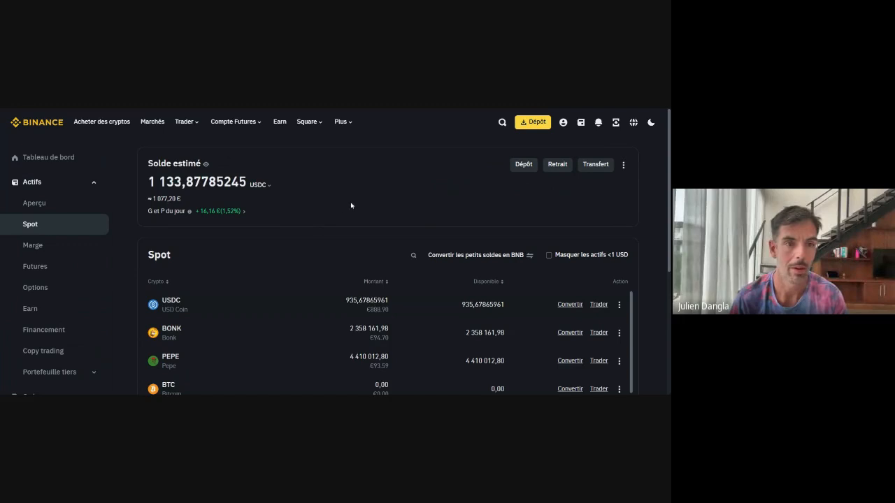
- Set up a Spot wallet conversion from USDC to DOGE with an amount of 100 USDC
{"action": "scroll", "coordinate": [570, 271], "scroll_direction": "down", "scroll_amount": 1}
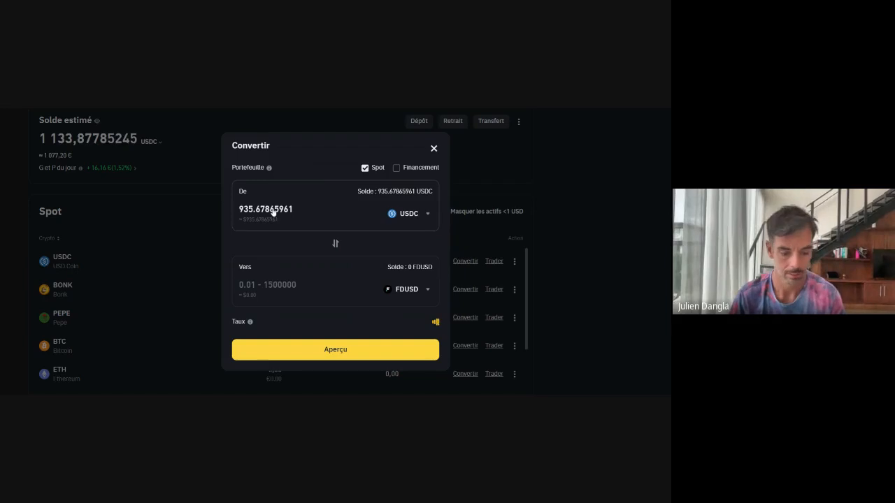
{"action": "left_click", "coordinate": [429, 290]}
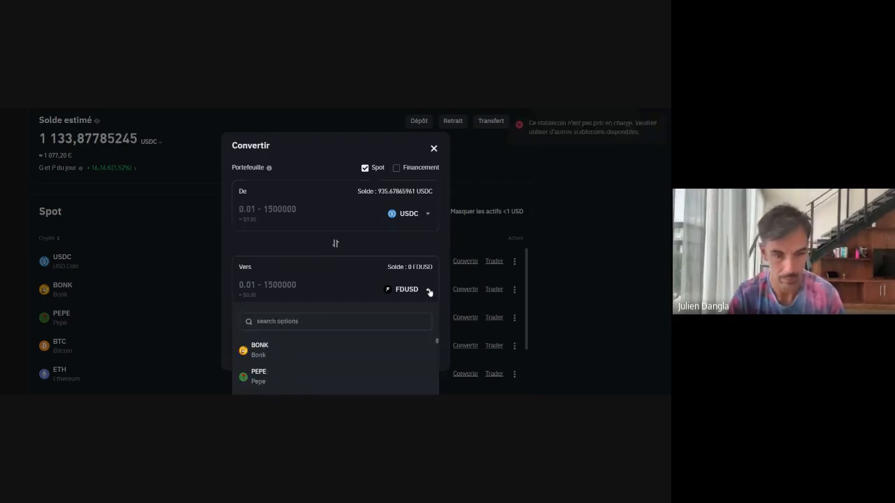
{"action": "left_click", "coordinate": [422, 293]}
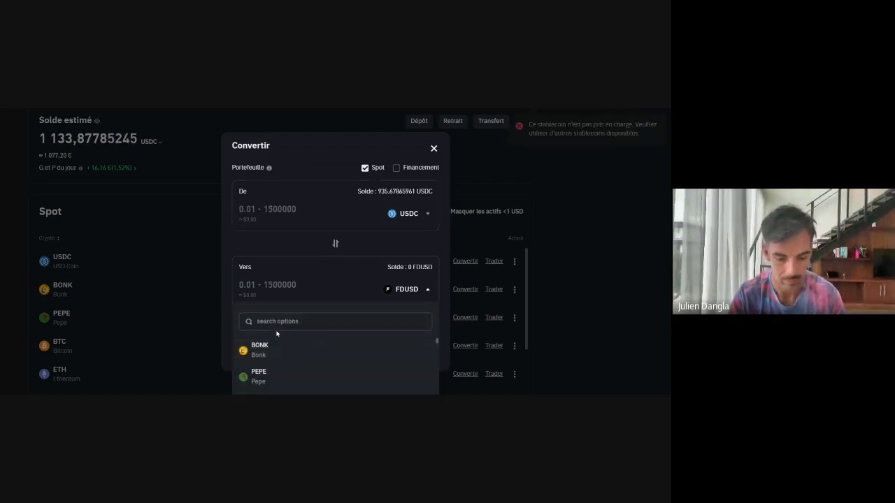
{"action": "type", "text": "doge"}
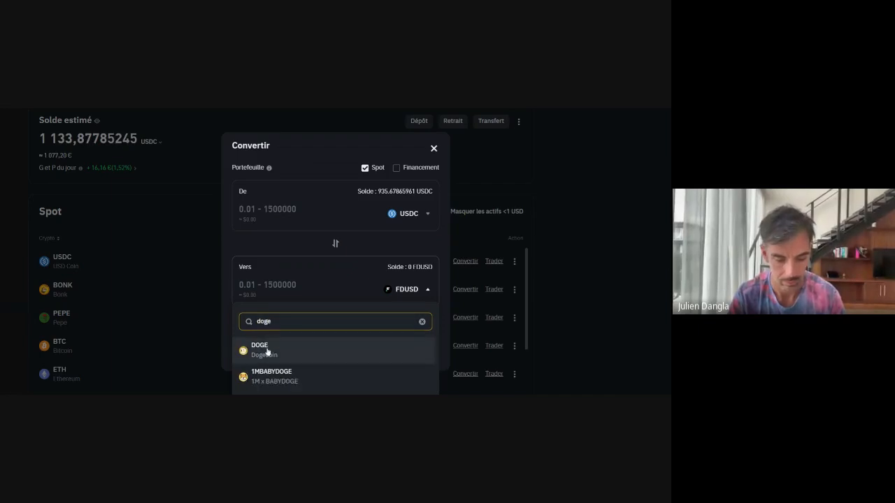
{"action": "left_click", "coordinate": [266, 350]}
{"action": "left_click", "coordinate": [300, 198]}
{"action": "type", "text": "100"}
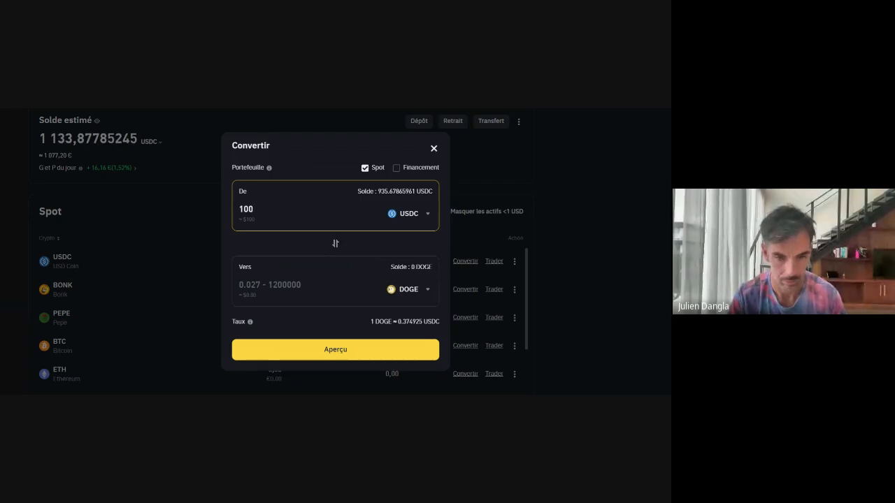
- Preview the USDC to DOGE conversion quote and confirm it before it expires
{"action": "left_click", "coordinate": [335, 349]}
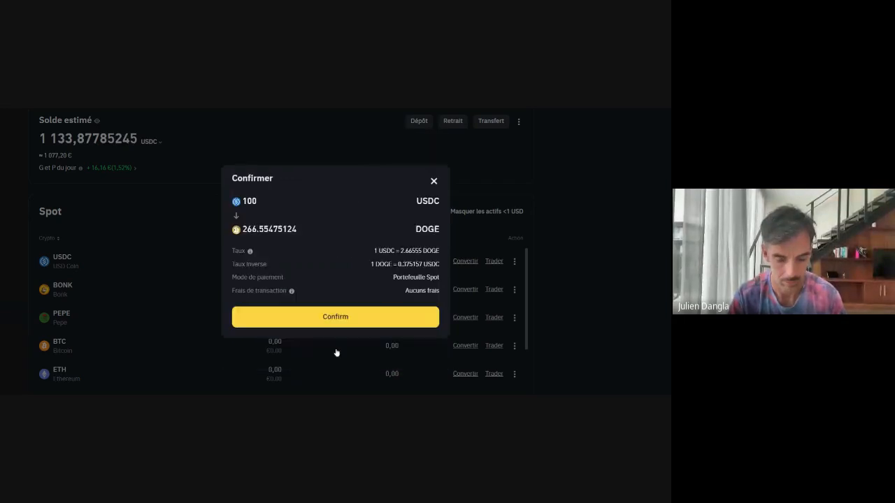
{"action": "left_click", "coordinate": [339, 315]}
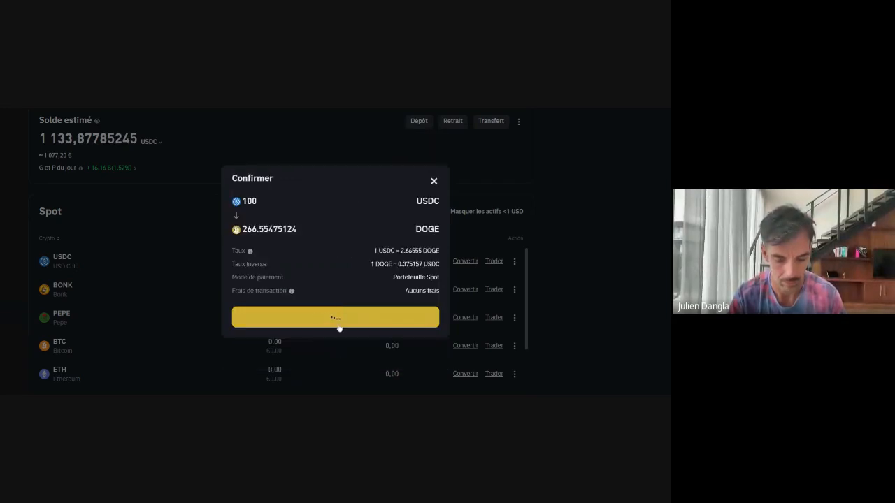
{"action": "left_click", "coordinate": [391, 327]}
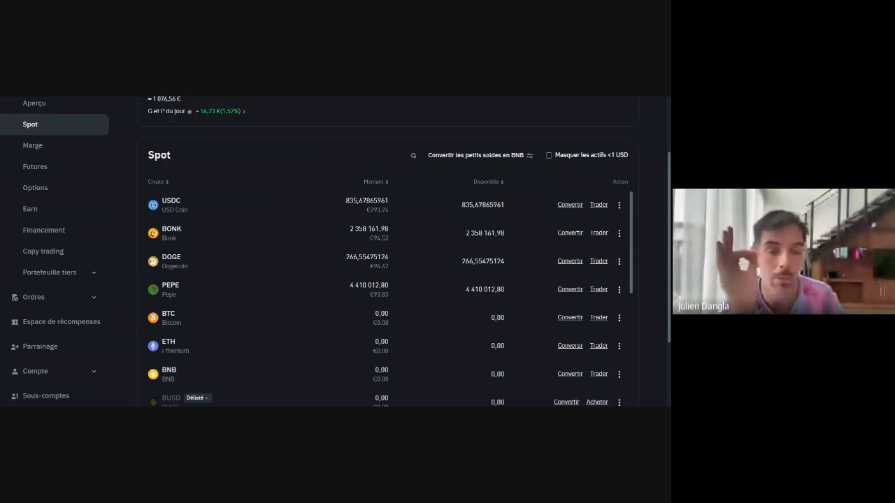
- Open the site's language and display currency settings
{"action": "scroll", "coordinate": [586, 126], "scroll_direction": "up", "scroll_amount": 1}
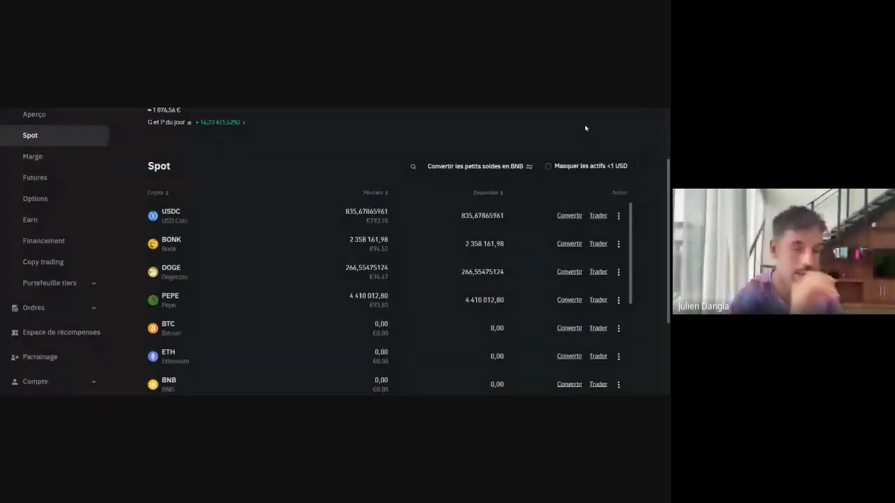
{"action": "scroll", "coordinate": [608, 206], "scroll_direction": "up", "scroll_amount": 2}
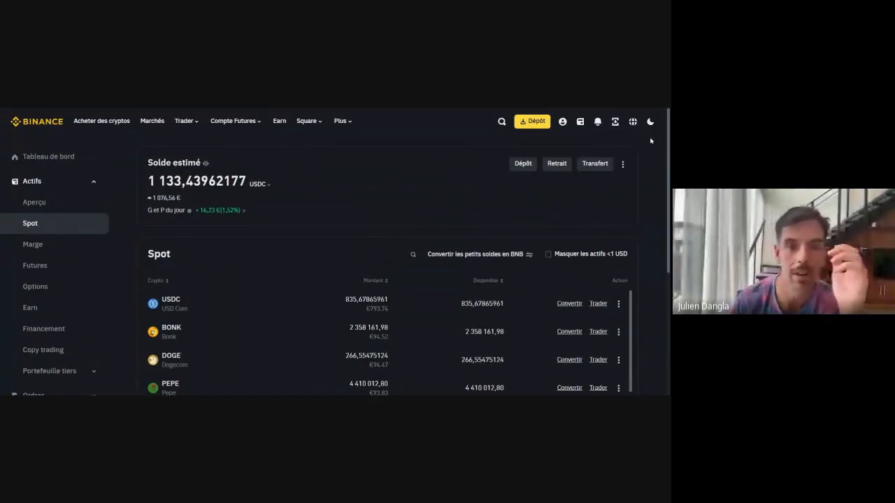
{"action": "left_click", "coordinate": [633, 123]}
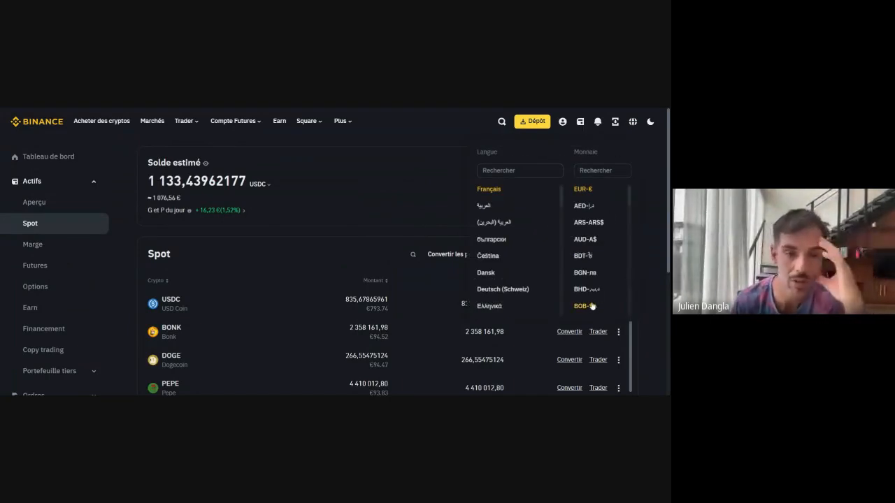
{"action": "left_click", "coordinate": [600, 171]}
{"action": "type", "text": "d"}
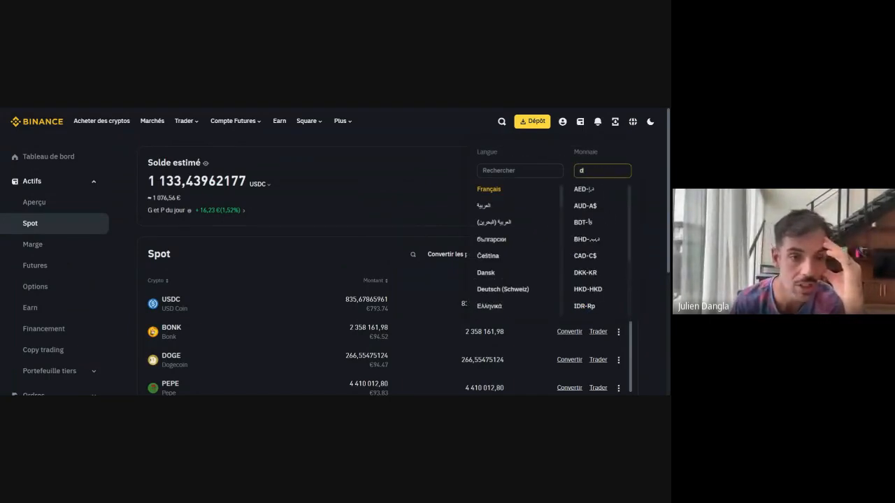
{"action": "type", "text": "ollar"}
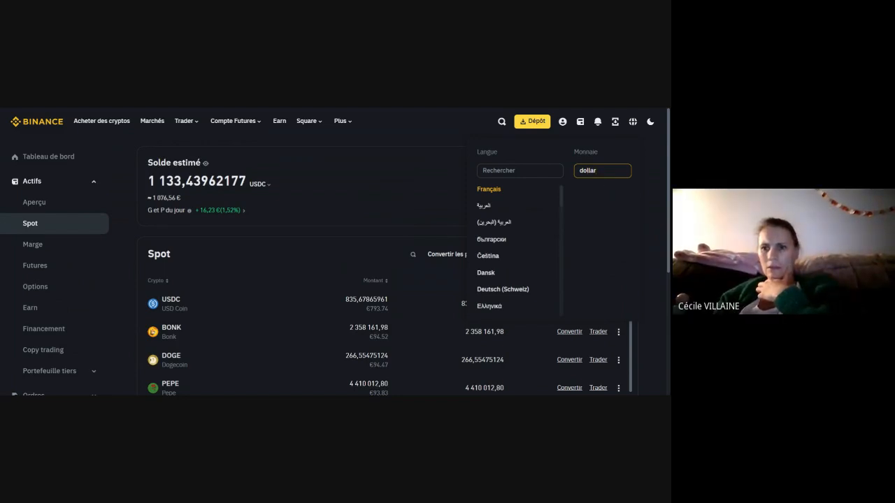
{"action": "left_click_drag", "start_coordinate": [599, 172], "coordinate": [567, 173]}
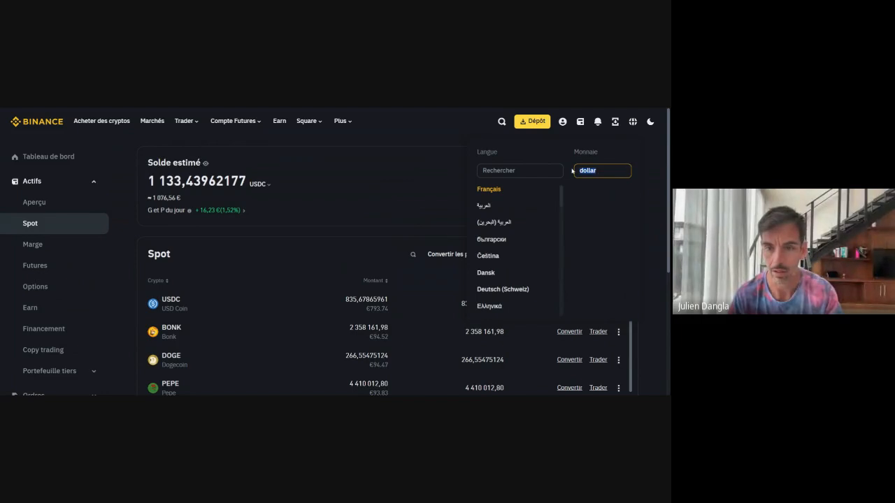
{"action": "key", "text": "BackSpace"}
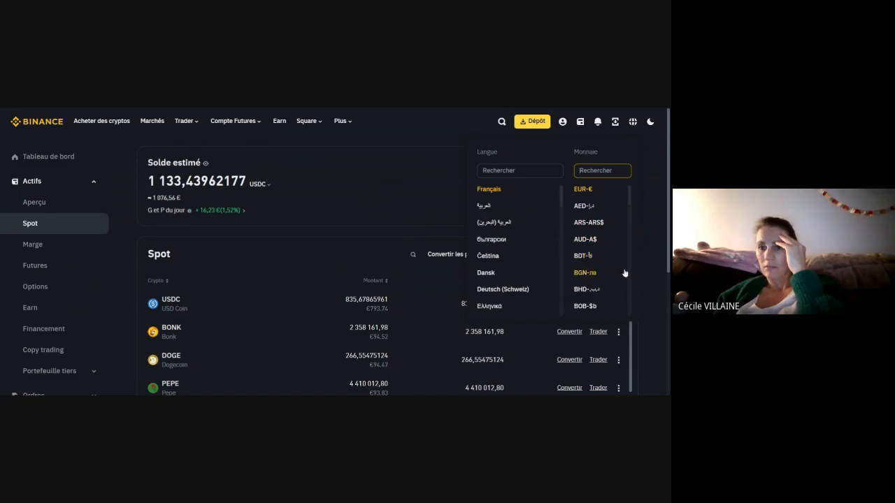
{"action": "left_click_drag", "start_coordinate": [629, 199], "coordinate": [629, 250]}
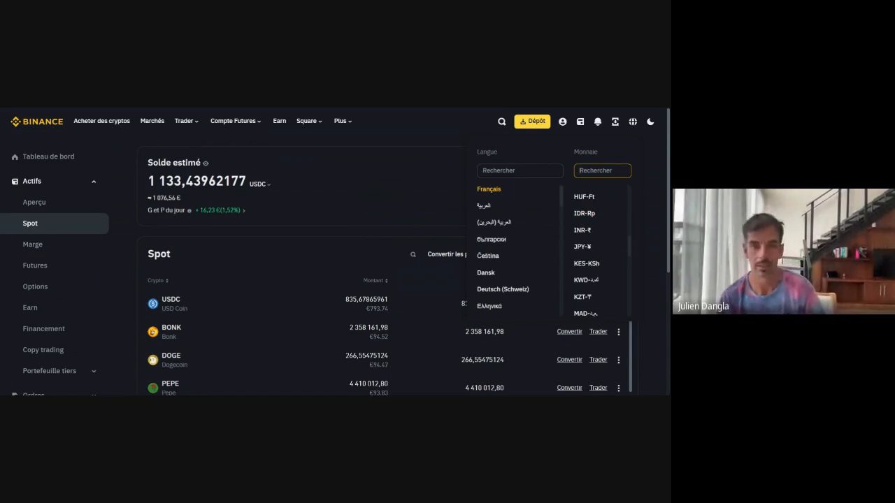
- Search the display currencies for "us", choose US dollars, and review the Spot balances in that currency
{"action": "type", "text": "us"}
{"action": "left_click", "coordinate": [583, 190]}
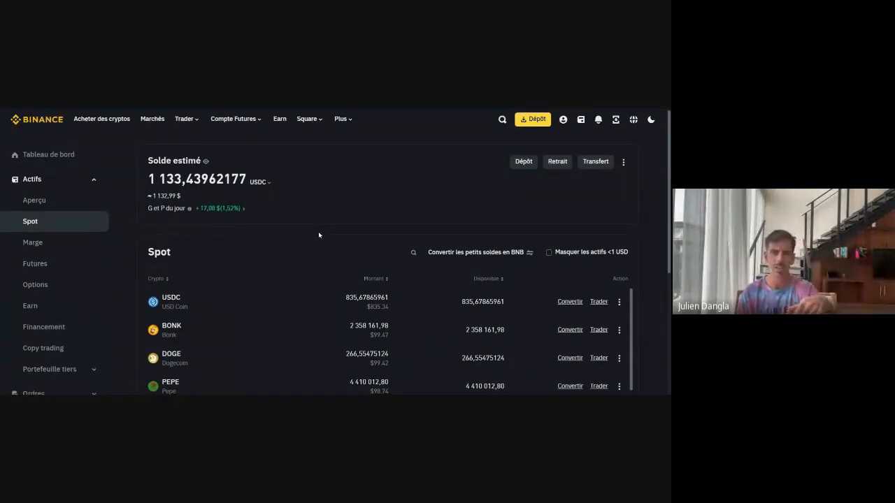
{"action": "scroll", "coordinate": [318, 235], "scroll_direction": "down", "scroll_amount": 1}
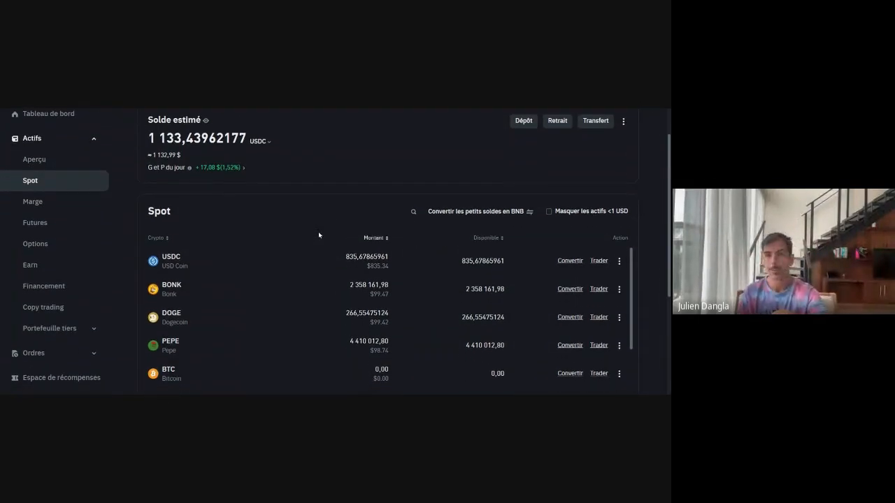
{"action": "scroll", "coordinate": [422, 301], "scroll_direction": "up", "scroll_amount": 1}
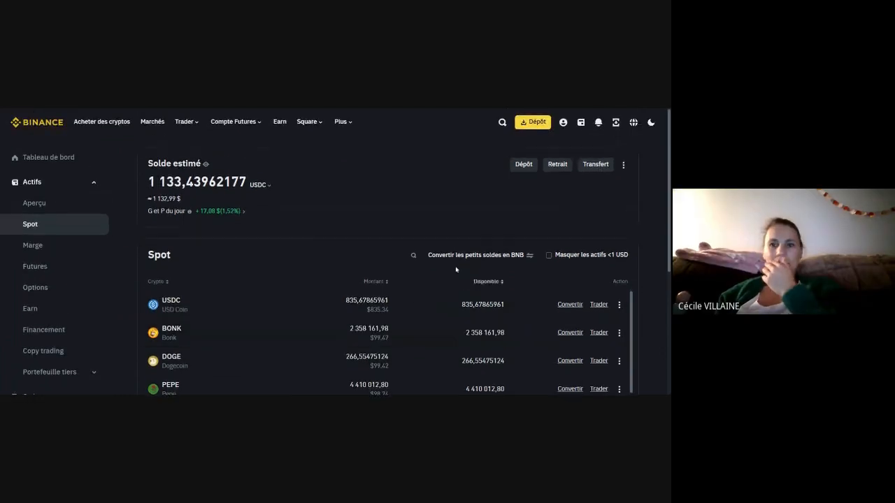